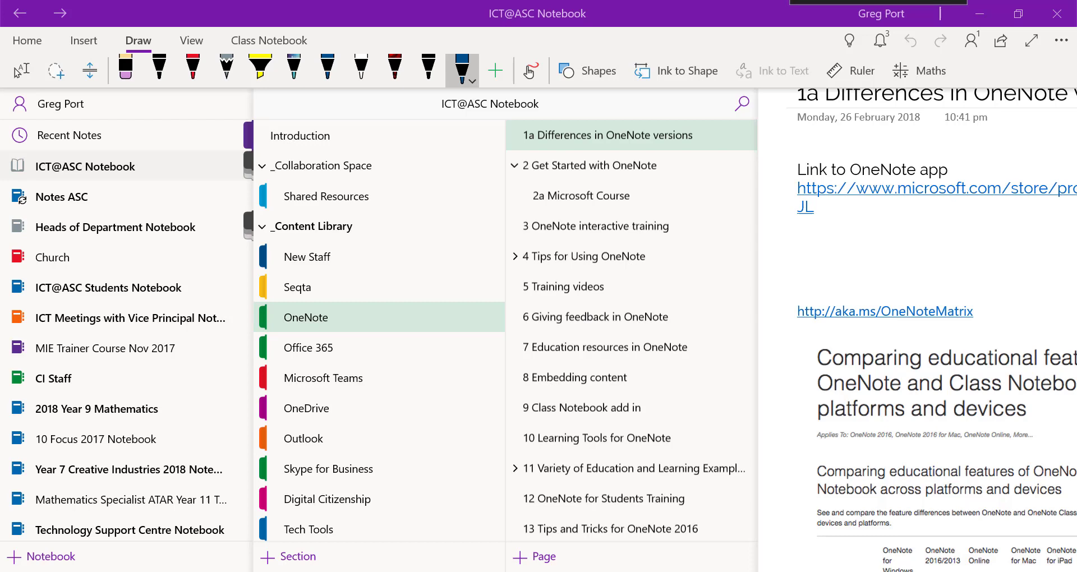
Cycle through the open windows with Alt+Tab to land on the OneNote 2016 window.
{"action": "key", "text": "alt+Tab"}
{"action": "key", "text": "alt+Tab"}
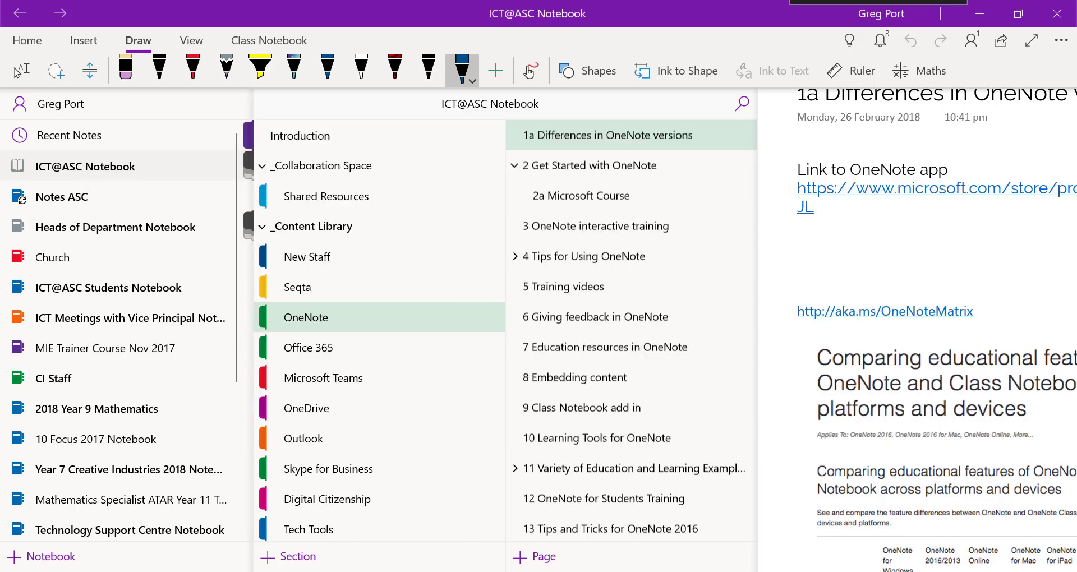
{"action": "key", "text": "alt+Tab"}
{"action": "key", "text": "alt+Tab"}
{"action": "key", "text": "alt+Tab"}
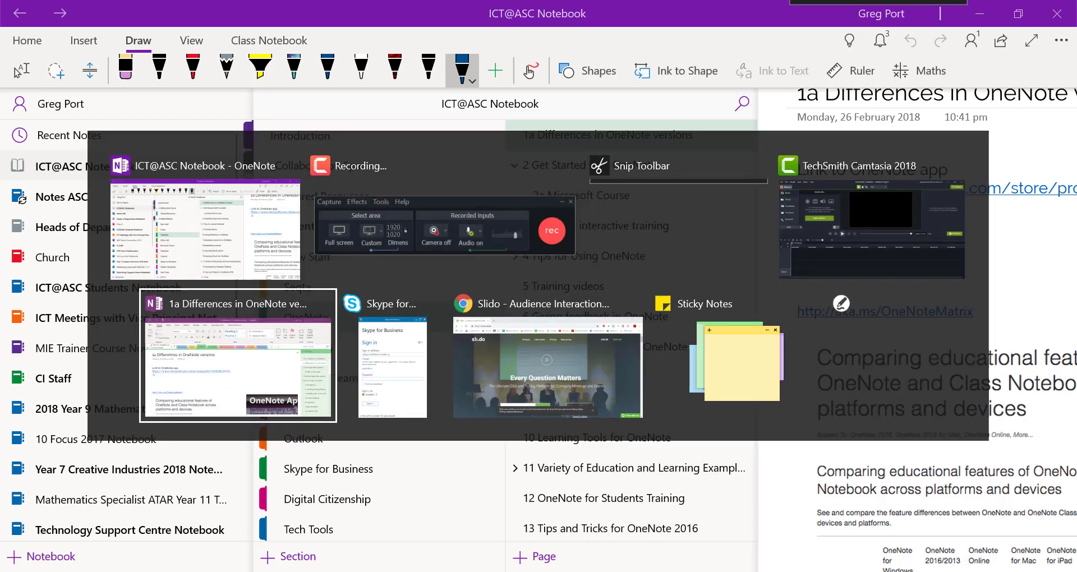
{"action": "key", "text": "alt+Tab"}
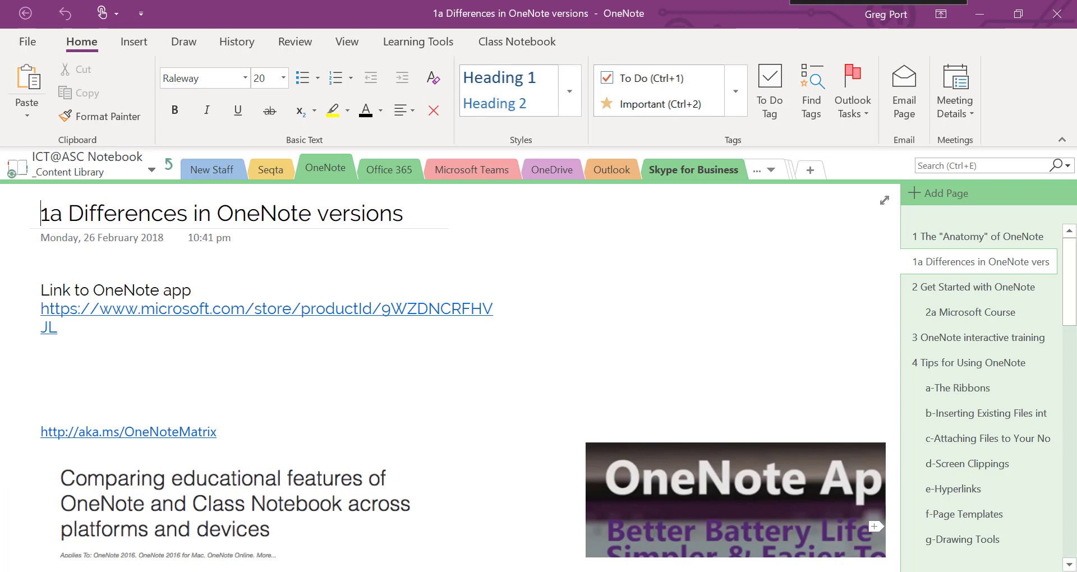
{"action": "left_click", "coordinate": [184, 41]}
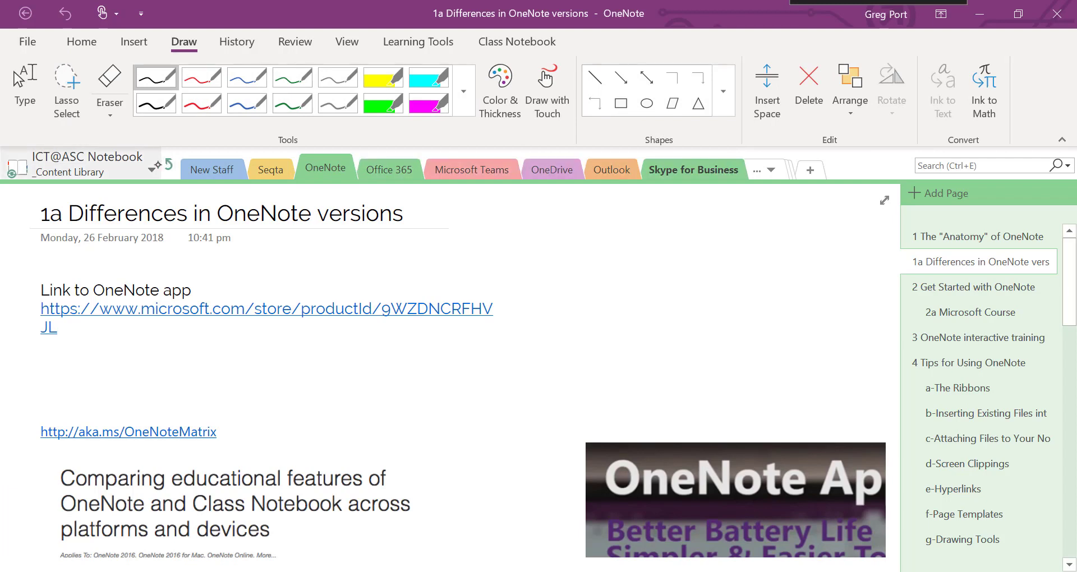
{"action": "left_click", "coordinate": [154, 165]}
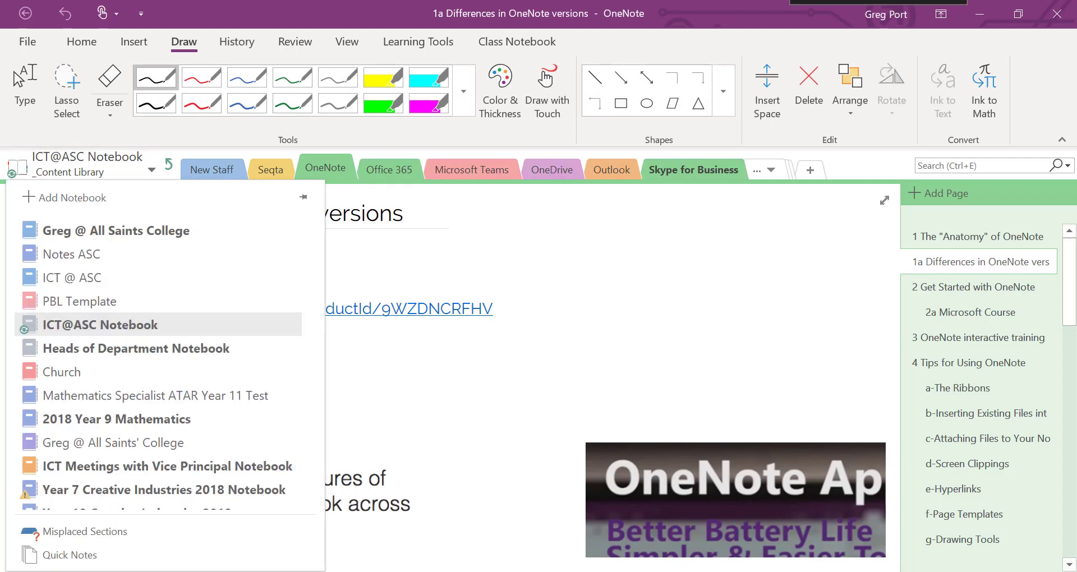
{"action": "left_click", "coordinate": [688, 179]}
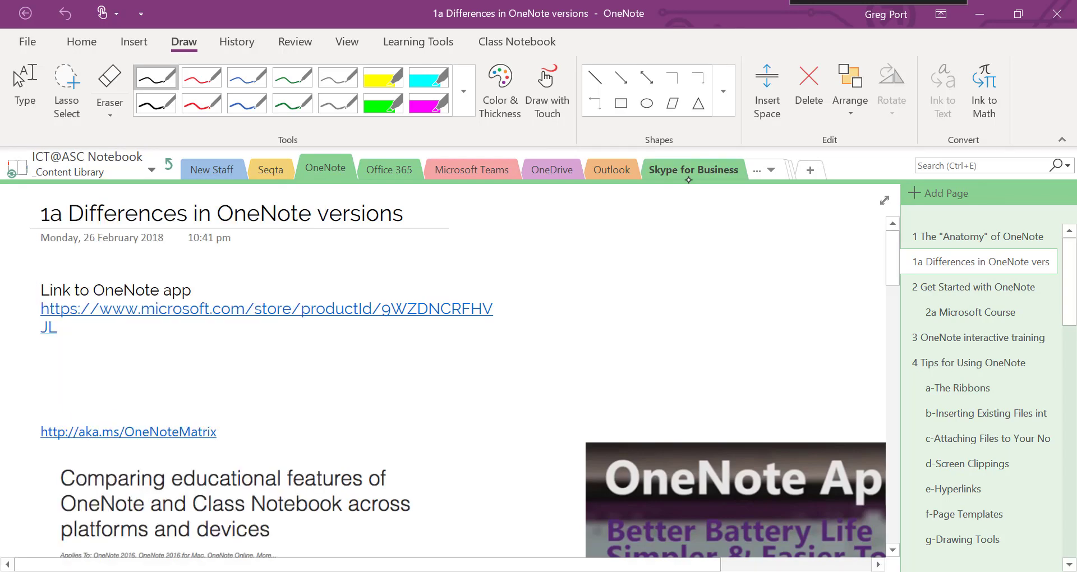
{"action": "key", "text": "alt+Tab"}
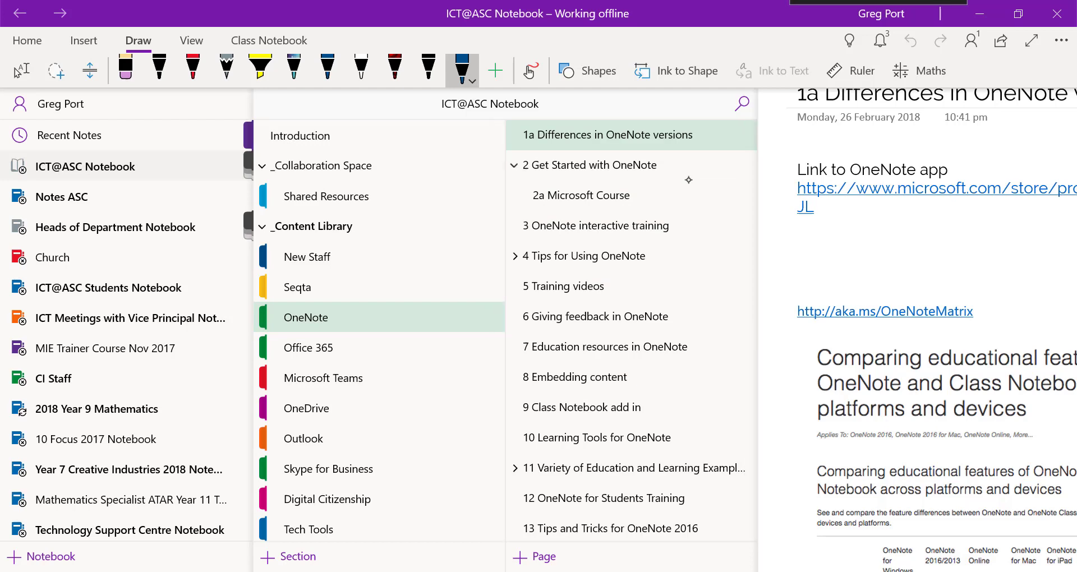
{"action": "left_click", "coordinate": [688, 180]}
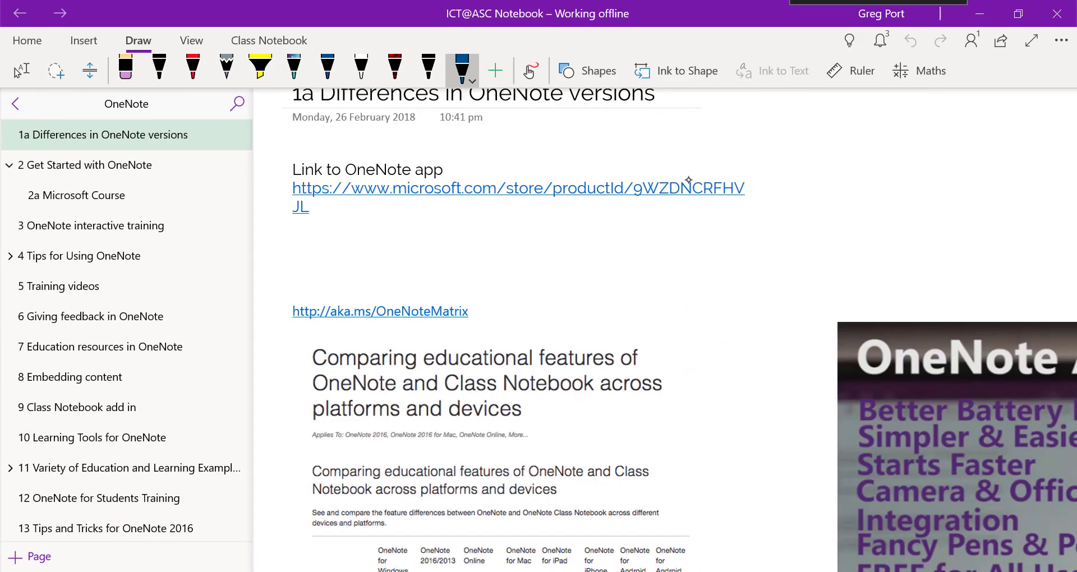
{"action": "scroll", "coordinate": [688, 179], "scroll_direction": "up", "scroll_amount": 2}
{"action": "key", "text": "Escape"}
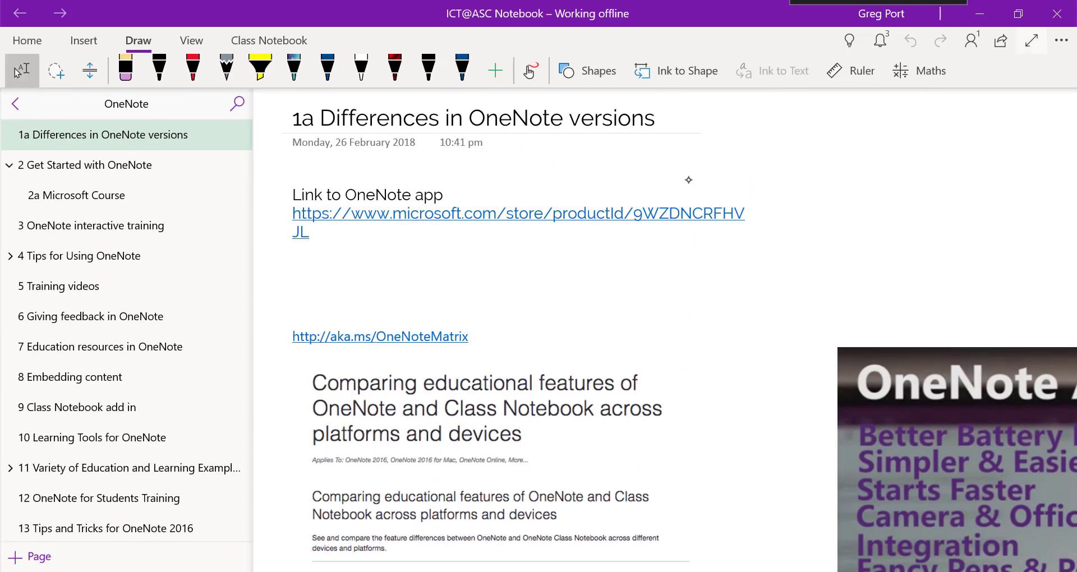
{"action": "key", "text": "alt+shift+f"}
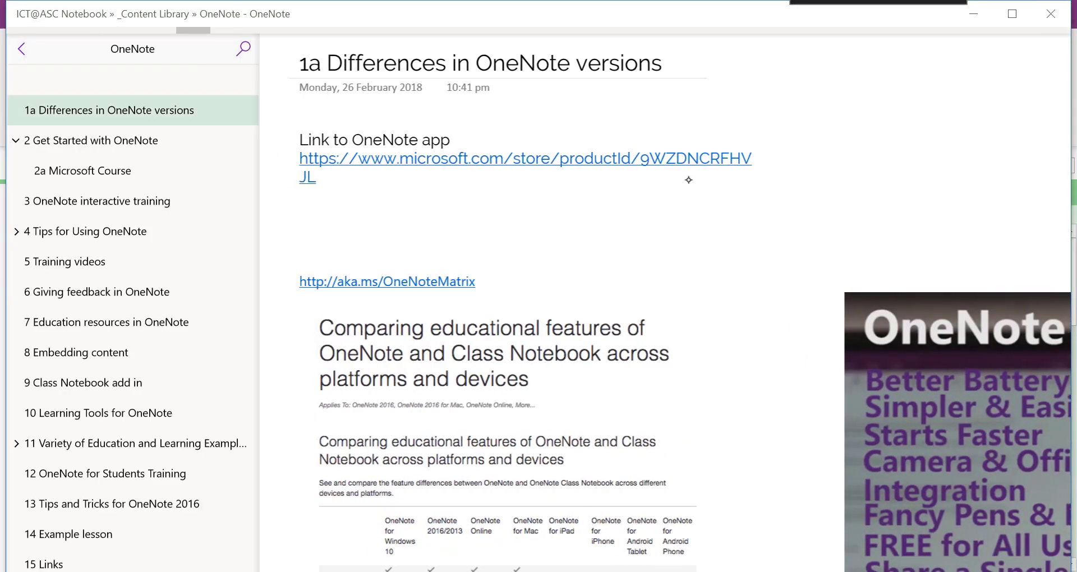
{"action": "key", "text": "alt+Tab"}
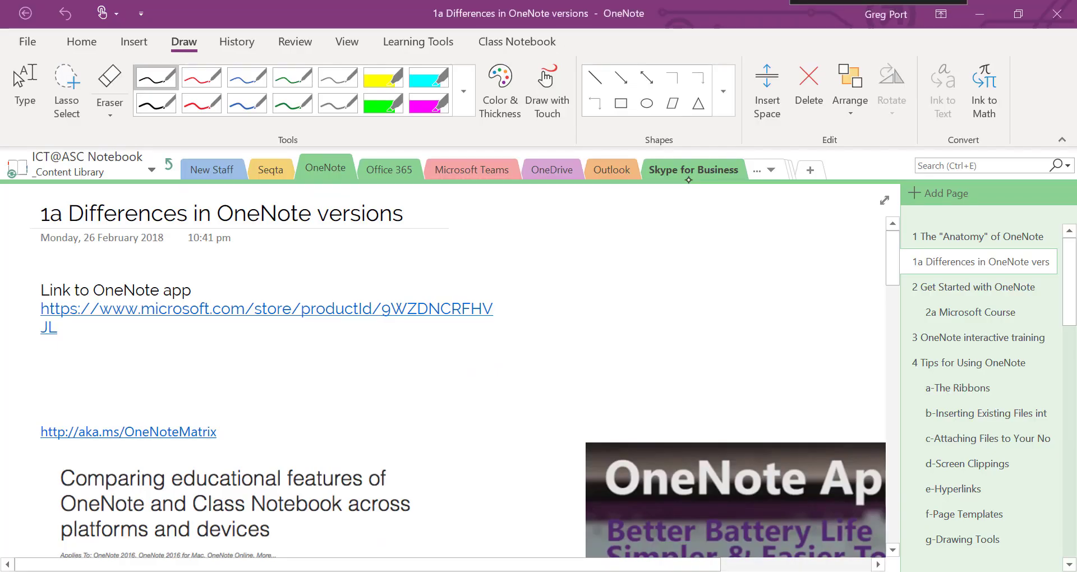
{"action": "left_click", "coordinate": [82, 41]}
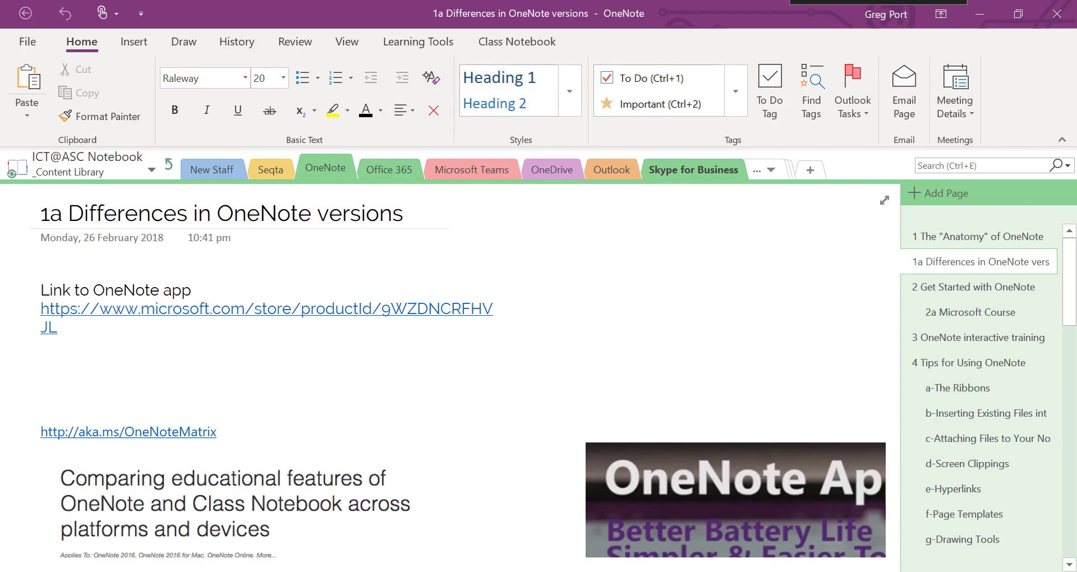
On the Home ribbon, place the cursor below the app link, choose a dictation language and start Dictate.
{"action": "key", "text": "alt+Tab"}
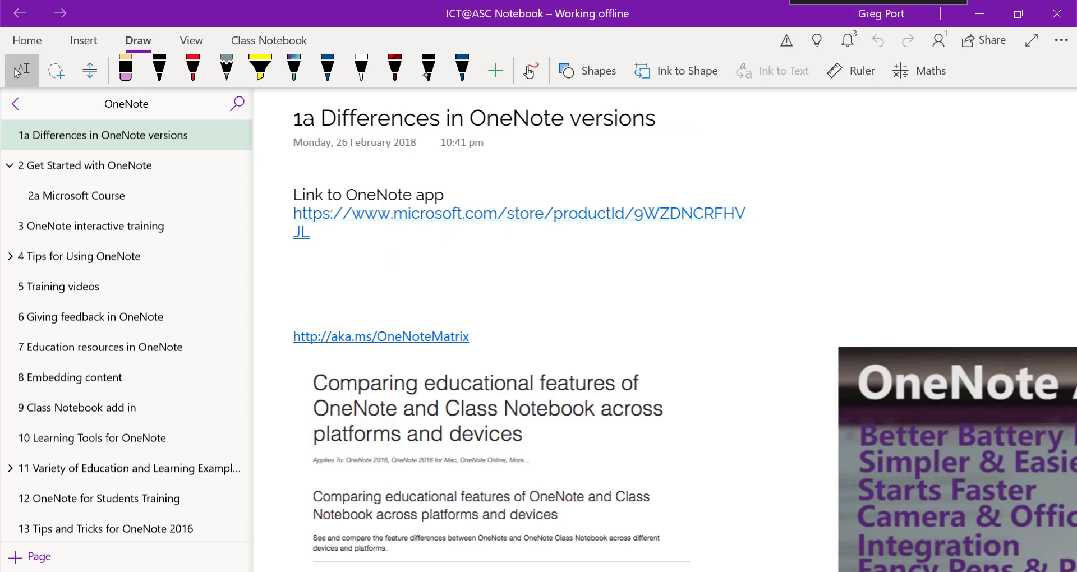
{"action": "left_click", "coordinate": [28, 41]}
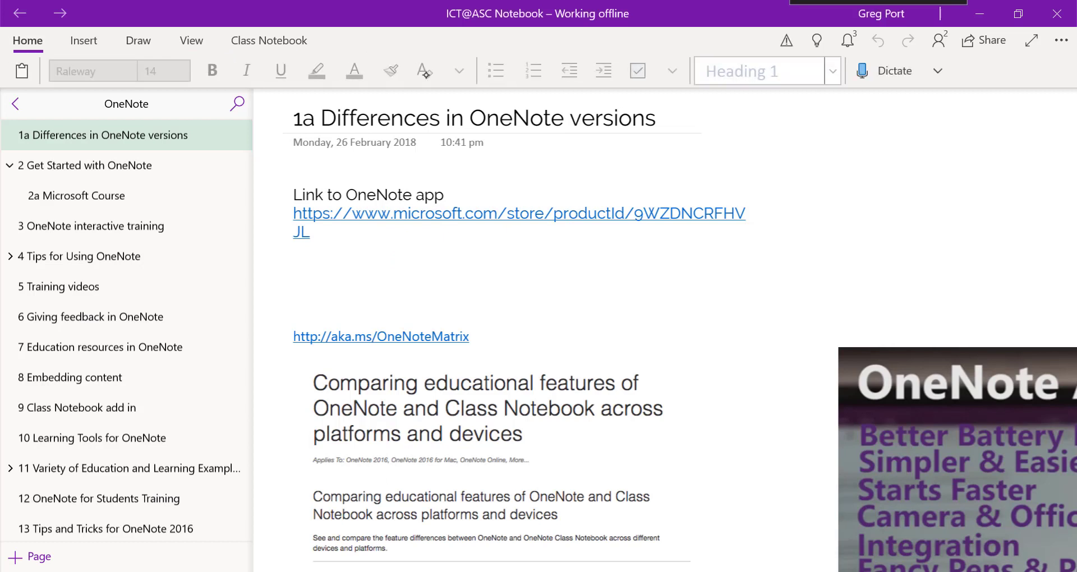
{"action": "left_click", "coordinate": [354, 286]}
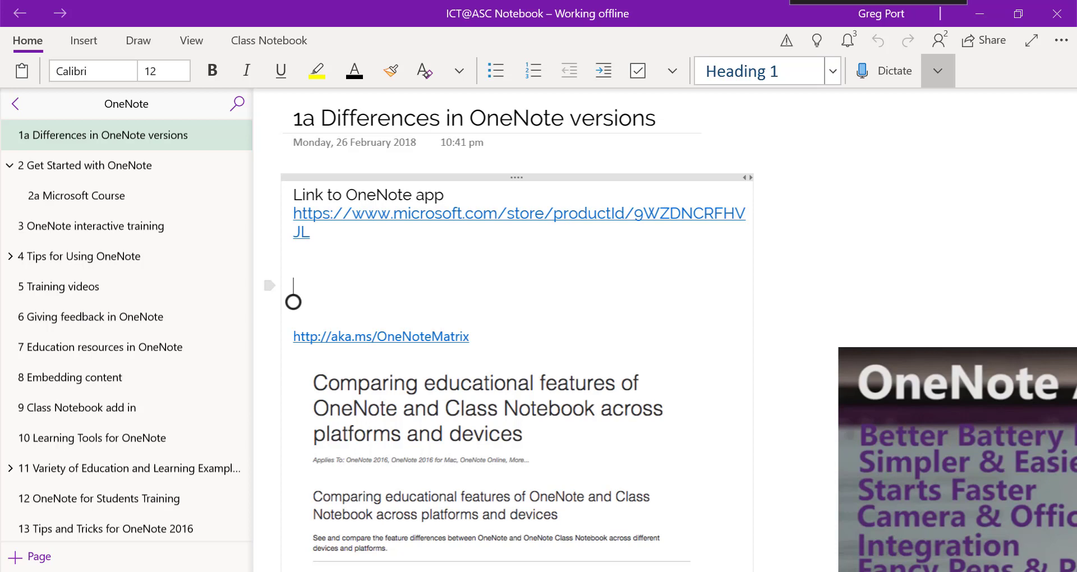
{"action": "left_click", "coordinate": [938, 72]}
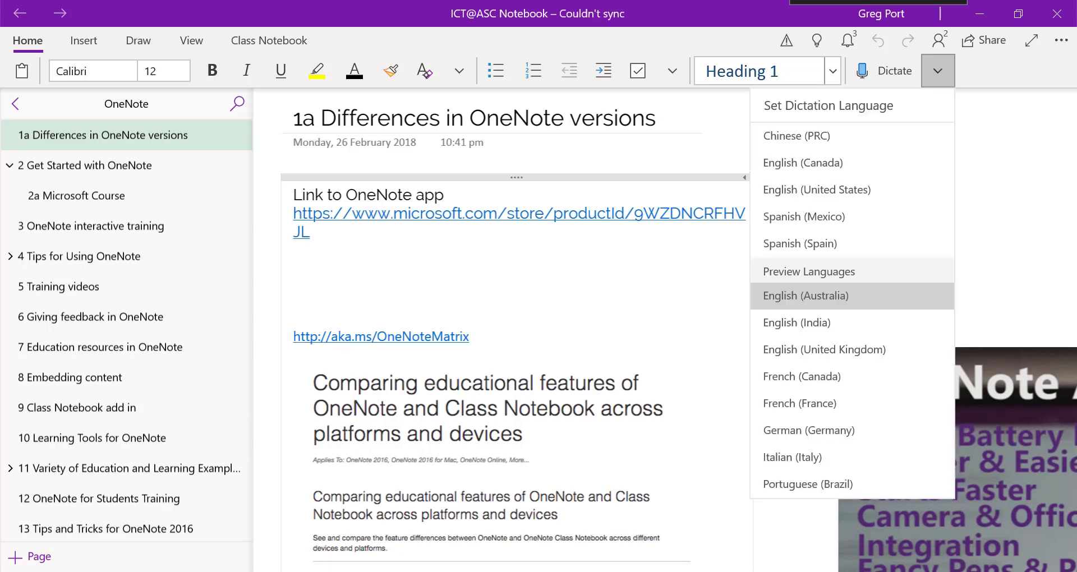
{"action": "left_click", "coordinate": [805, 296]}
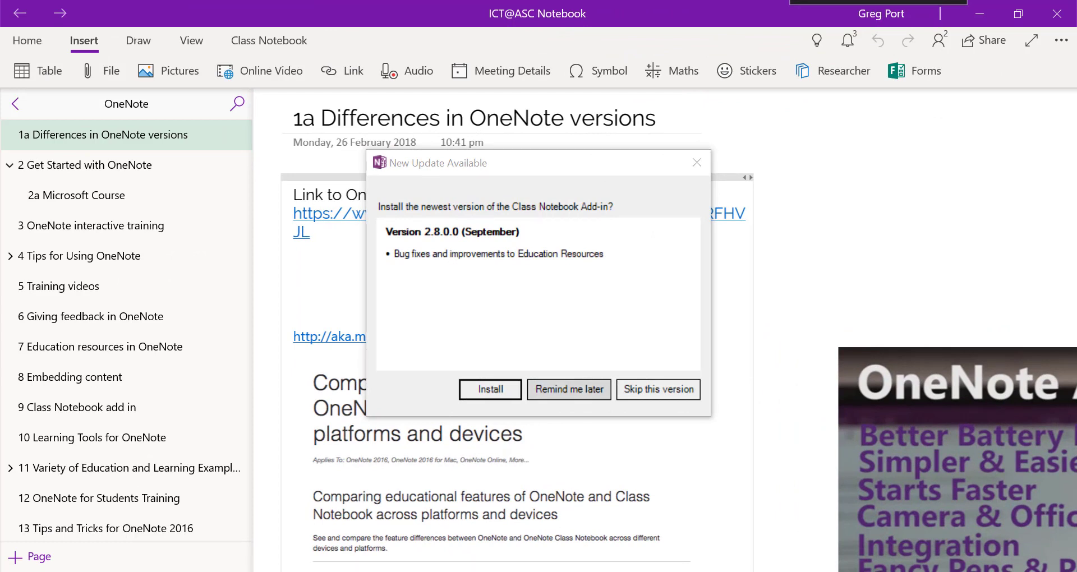
Choose Remind me later for the Class Notebook update, then alternate windows to end in OneNote 2016.
{"action": "left_click", "coordinate": [569, 388]}
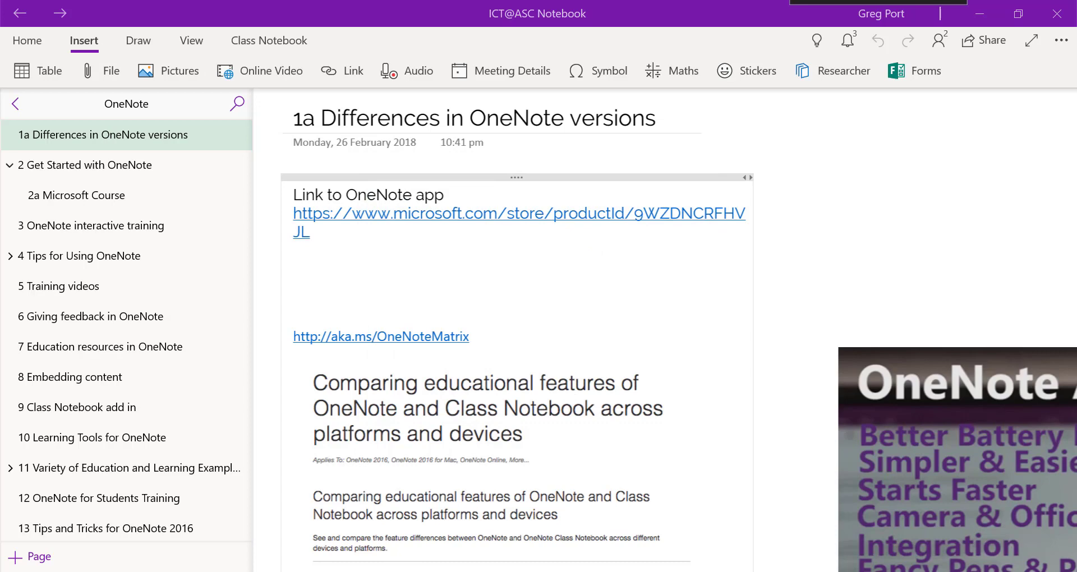
{"action": "key", "text": "alt+Tab"}
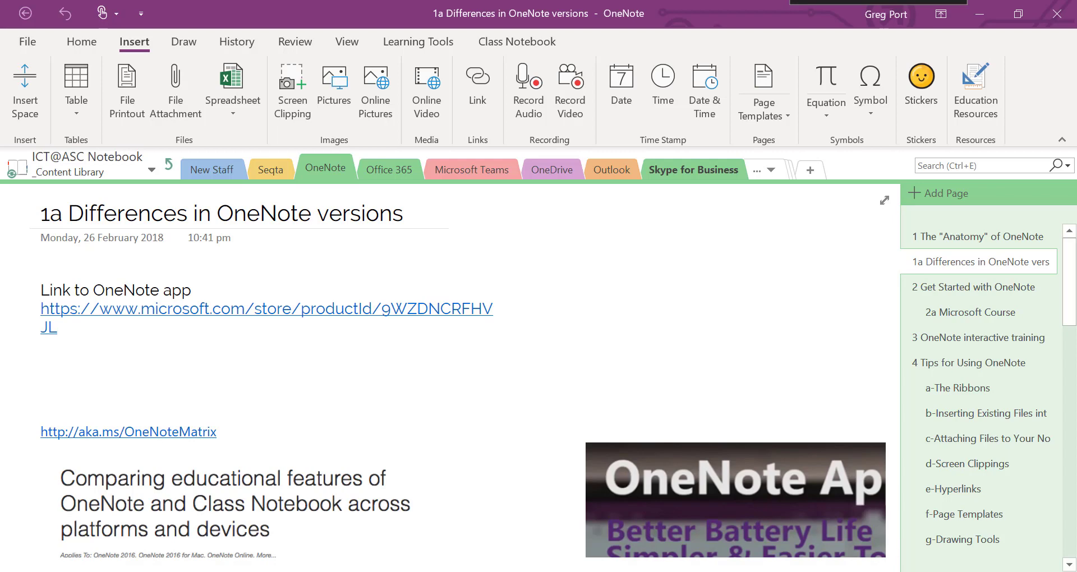
{"action": "key", "text": "alt+Tab"}
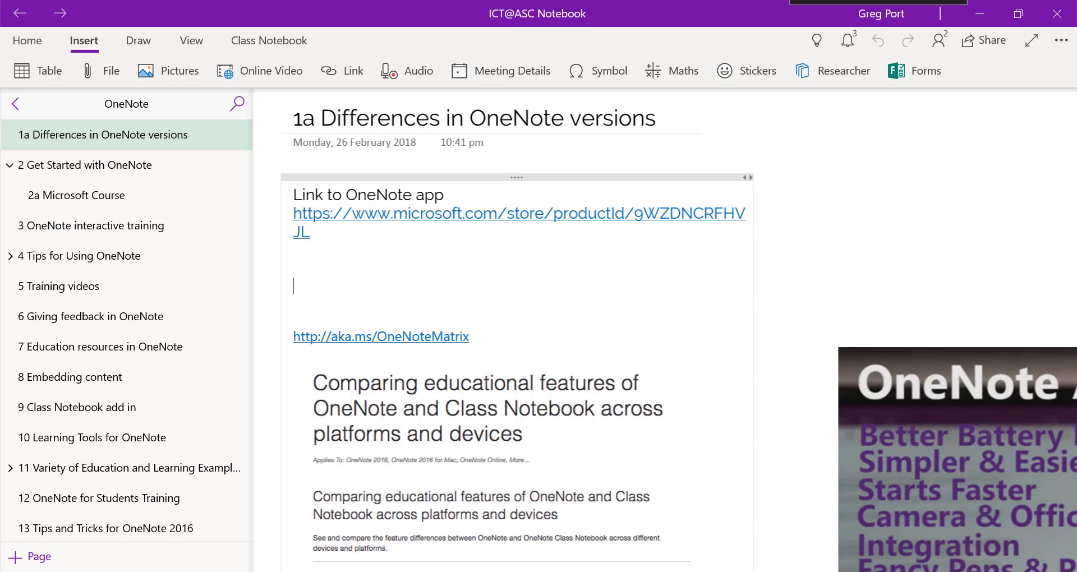
{"action": "key", "text": "alt+Tab"}
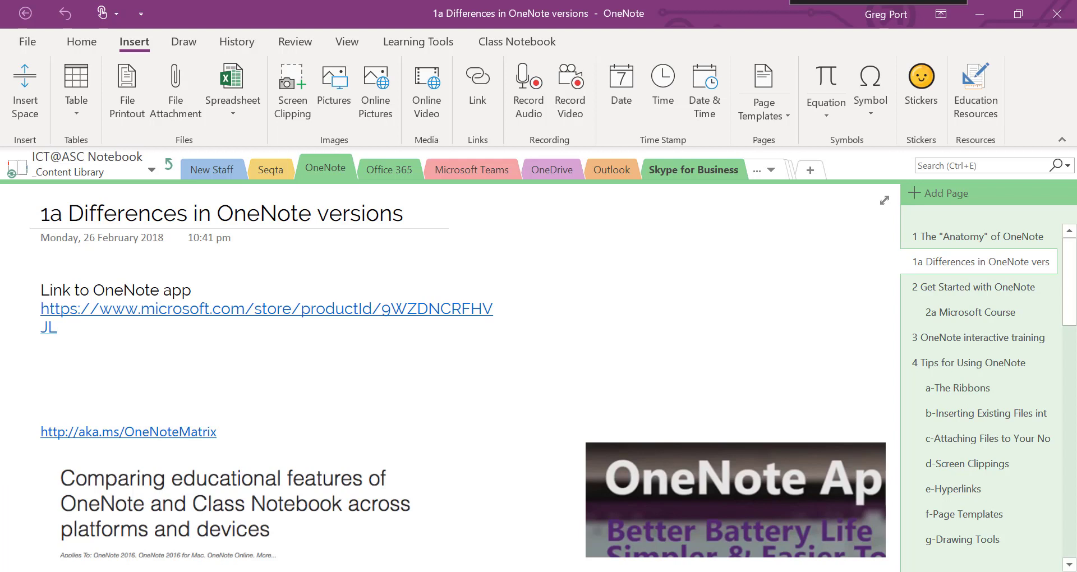
Browse the stickers in OneNote 2016, then in the Windows 10 app pick the Well Done! sticker to customise.
{"action": "left_click", "coordinate": [921, 88]}
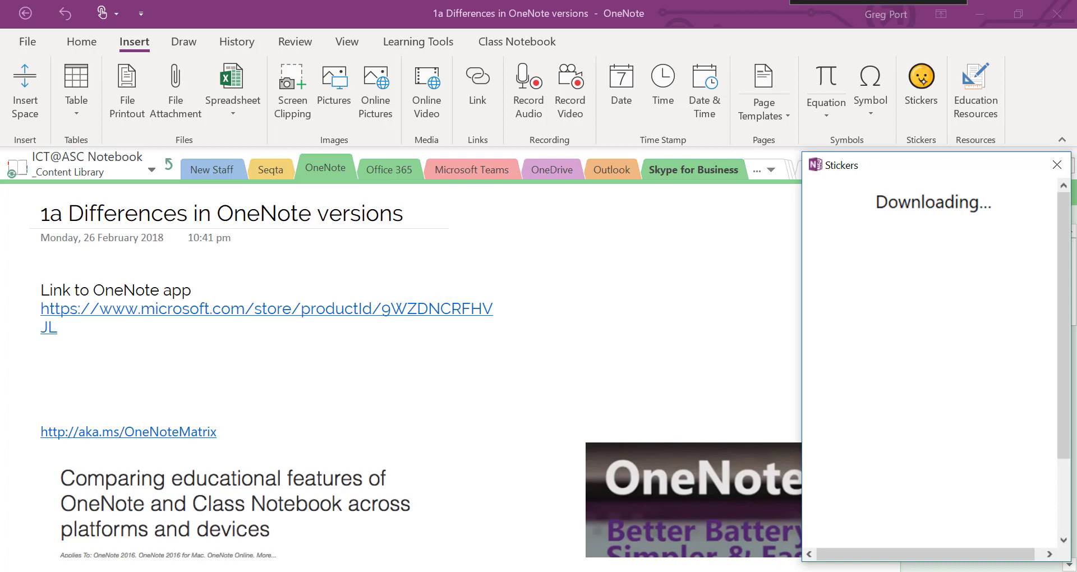
{"action": "left_click", "coordinate": [1057, 165]}
{"action": "key", "text": "alt+Tab"}
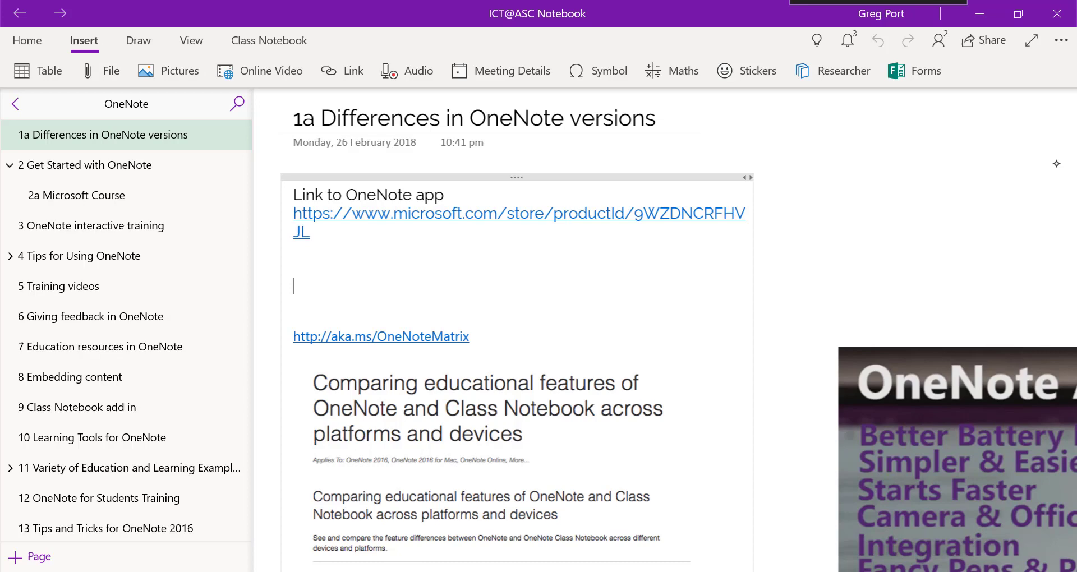
{"action": "left_click", "coordinate": [746, 71]}
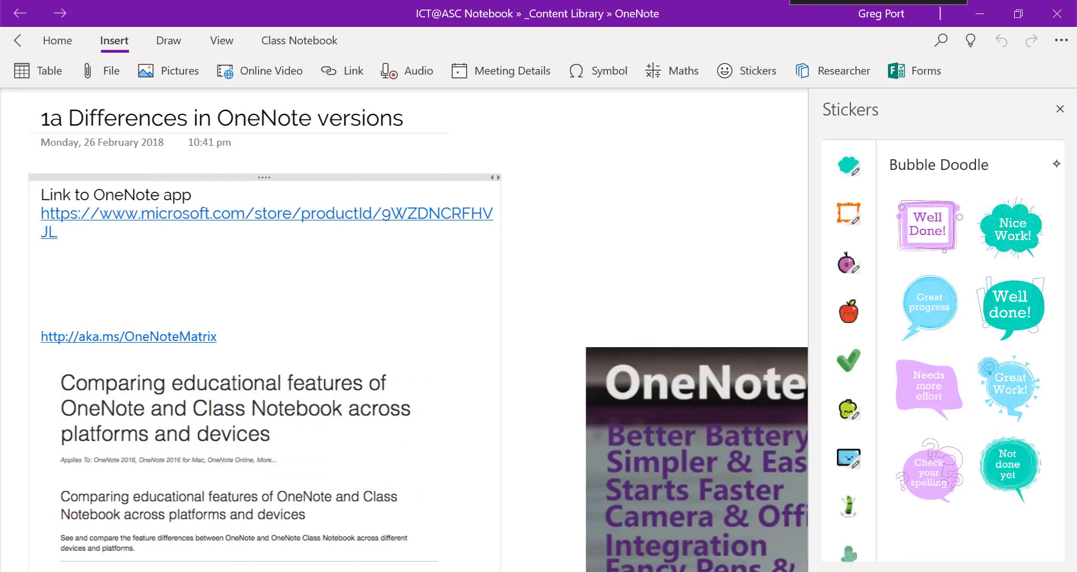
{"action": "left_click", "coordinate": [928, 225]}
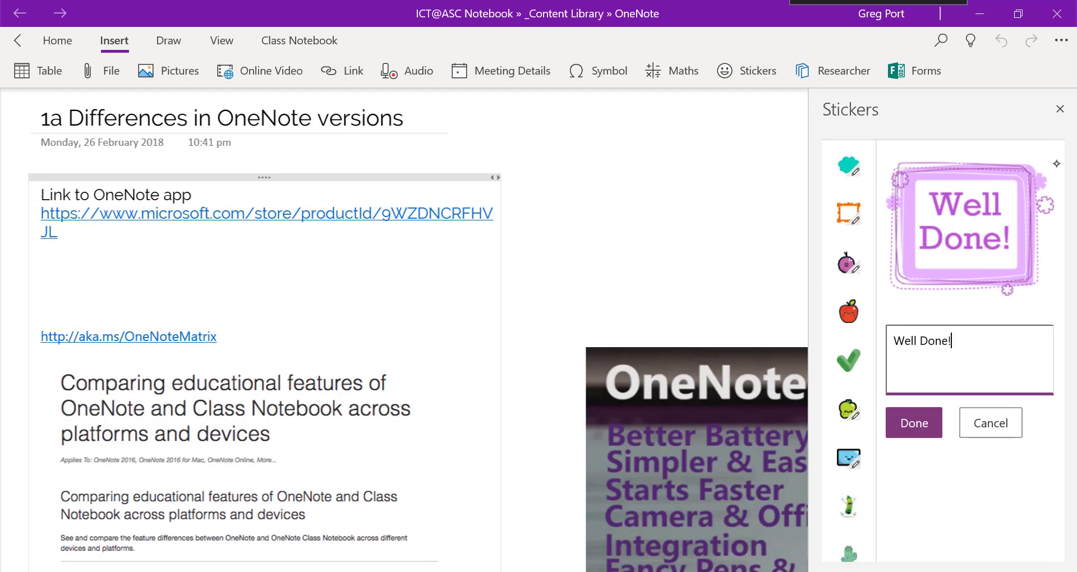
{"action": "left_click", "coordinate": [990, 422]}
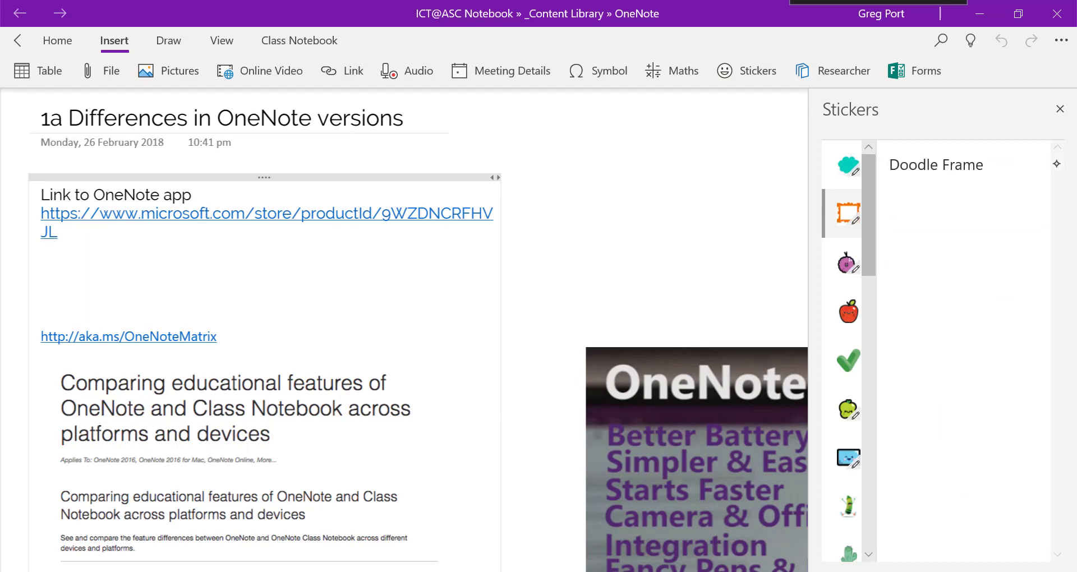
Flip through other sticker categories including Checkplus, then run a Researcher search for Paris.
{"action": "left_click", "coordinate": [848, 262]}
{"action": "left_click", "coordinate": [848, 312]}
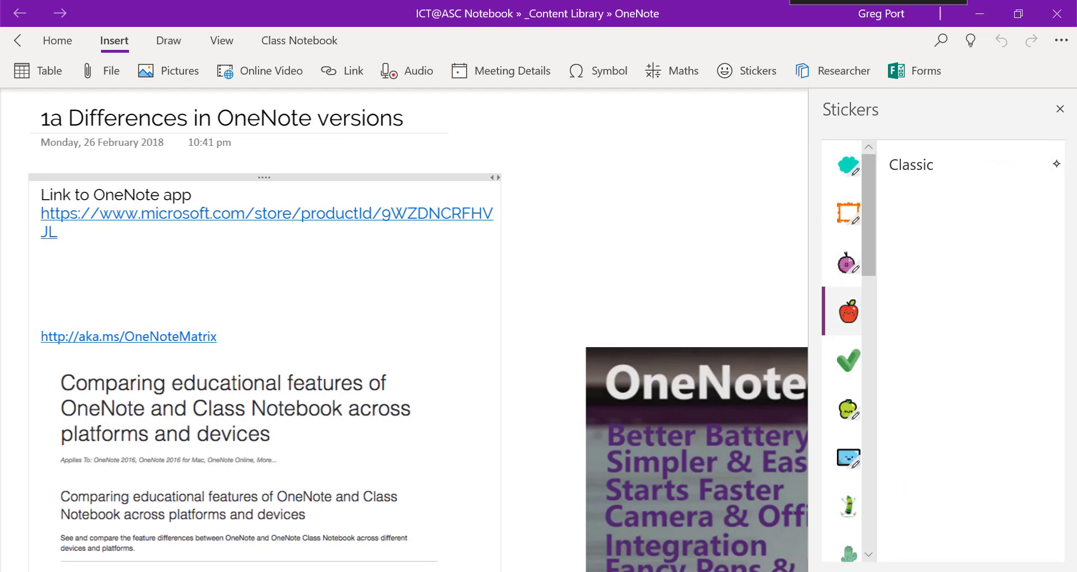
{"action": "left_click", "coordinate": [848, 360]}
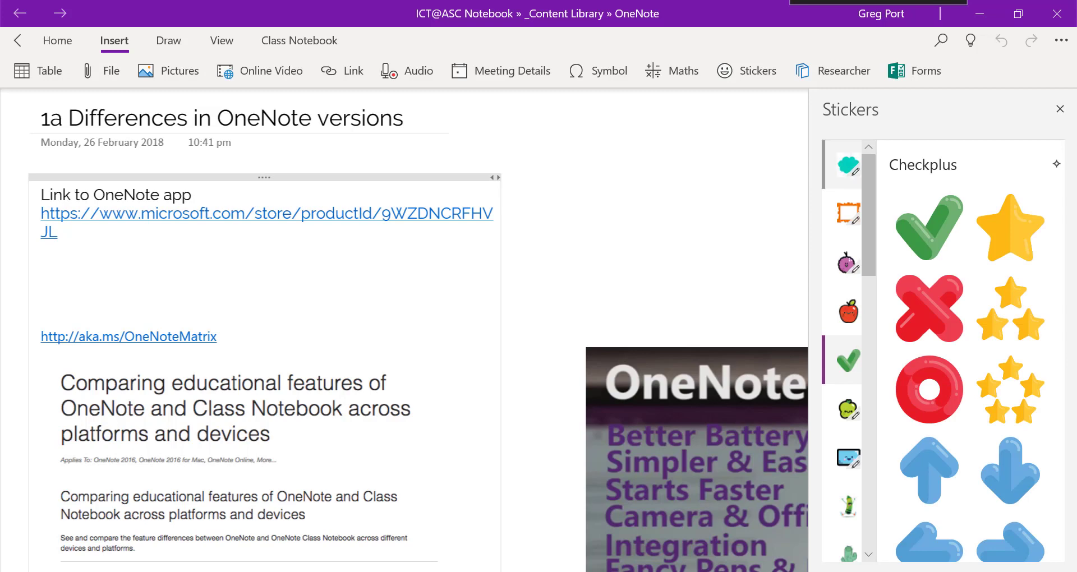
{"action": "left_click", "coordinate": [1060, 108]}
{"action": "left_click", "coordinate": [833, 71]}
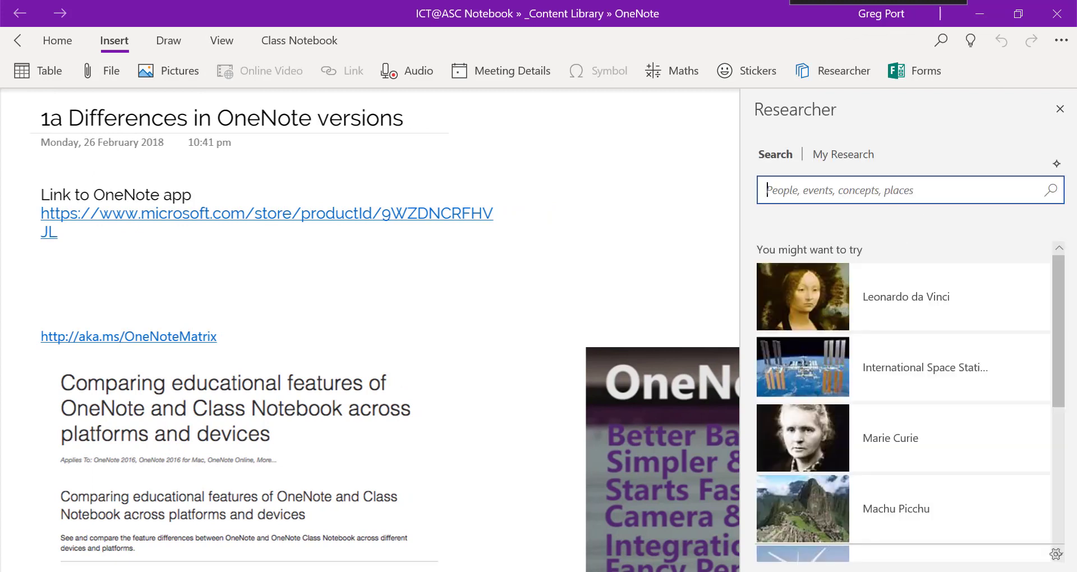
{"action": "type", "text": "Paris"}
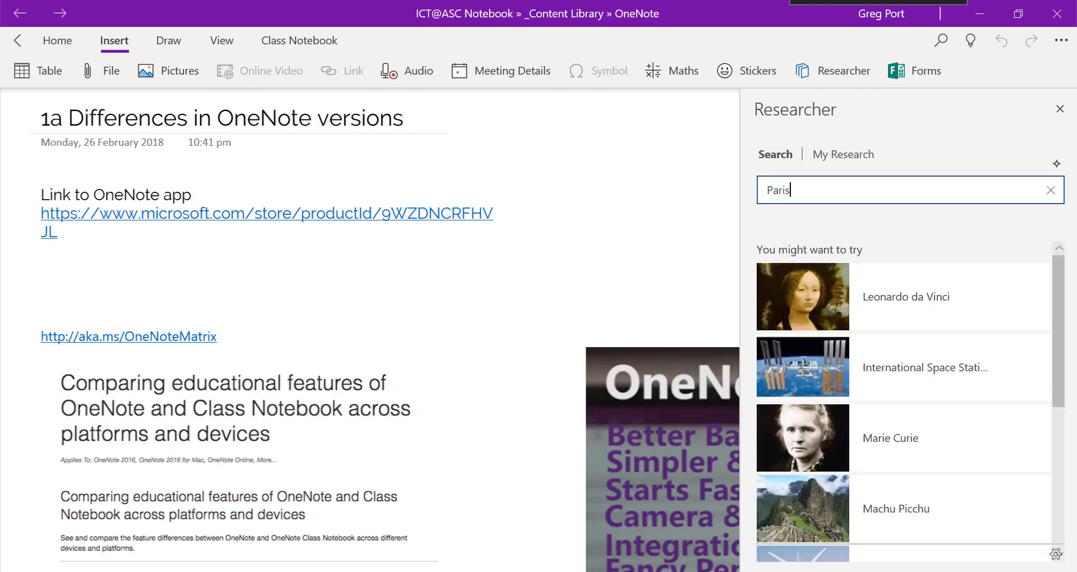
{"action": "key", "text": "Return"}
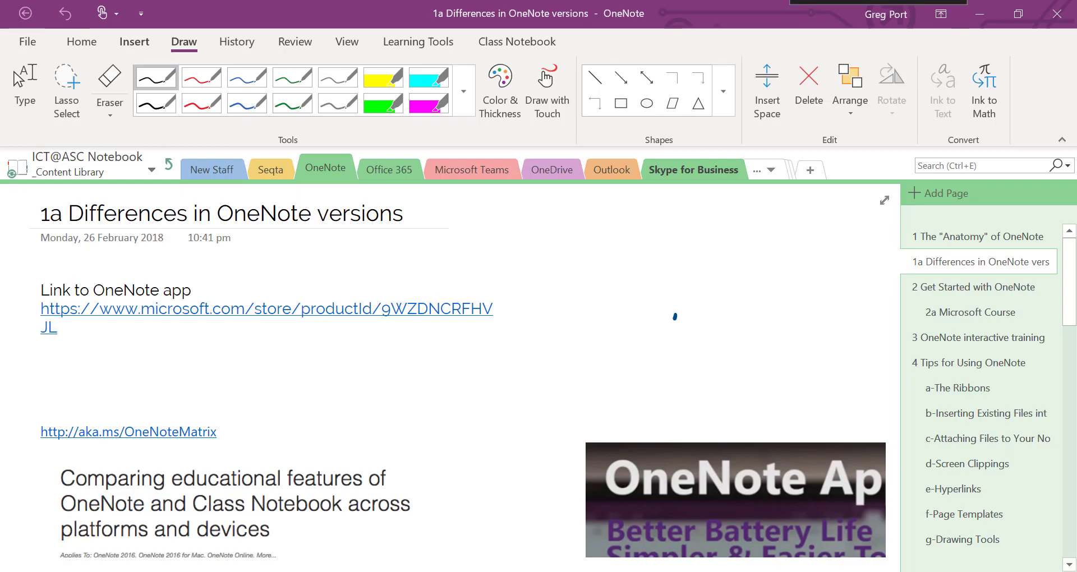
On a new page (Ctrl+N), draw crossed circles with a galaxy-textured pen and a red textured pen.
{"action": "key", "text": "alt+Tab"}
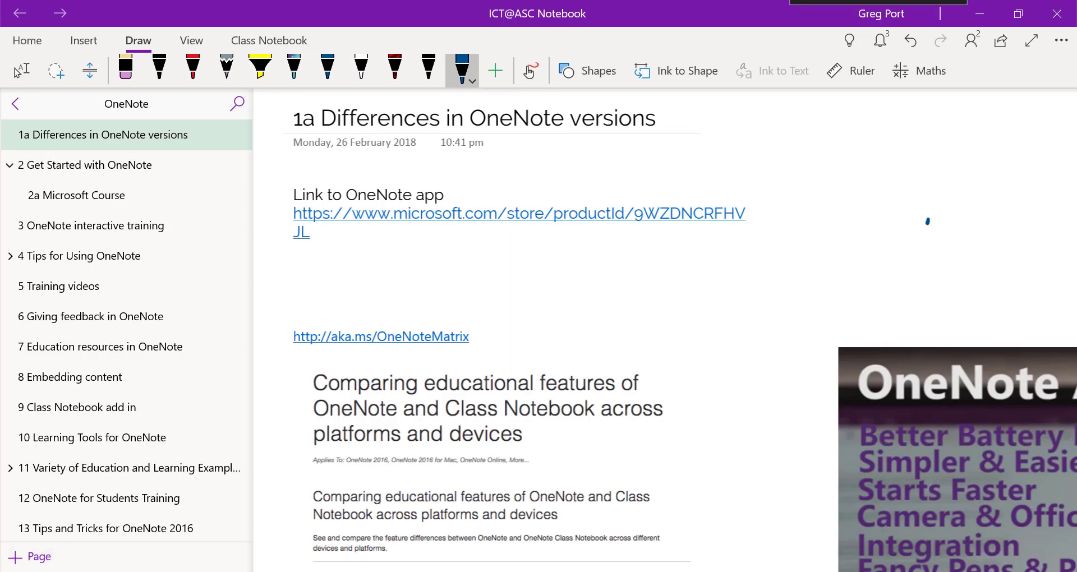
{"action": "key", "text": "ctrl+n"}
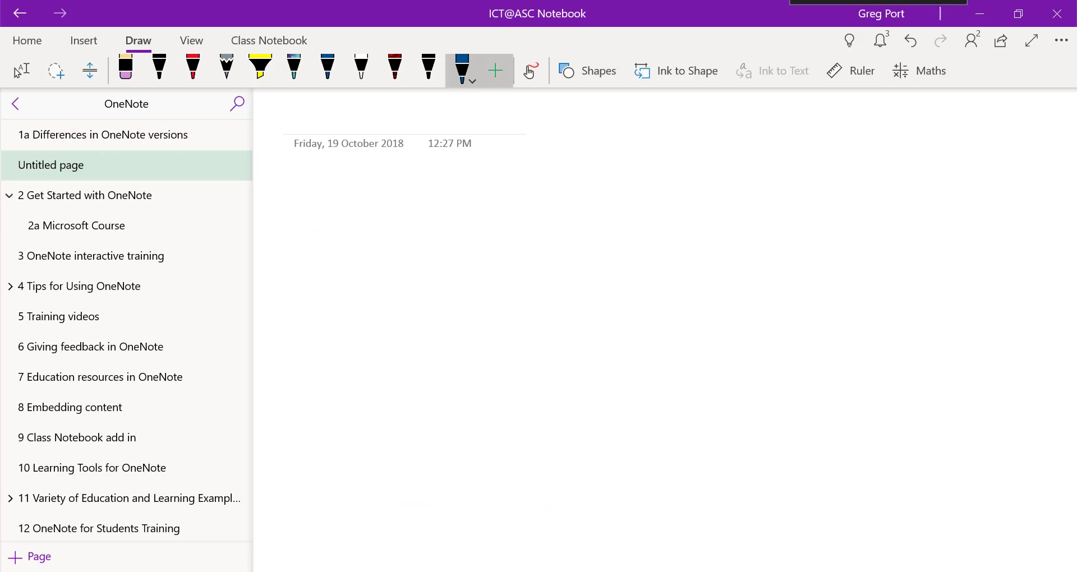
{"action": "left_click", "coordinate": [495, 70]}
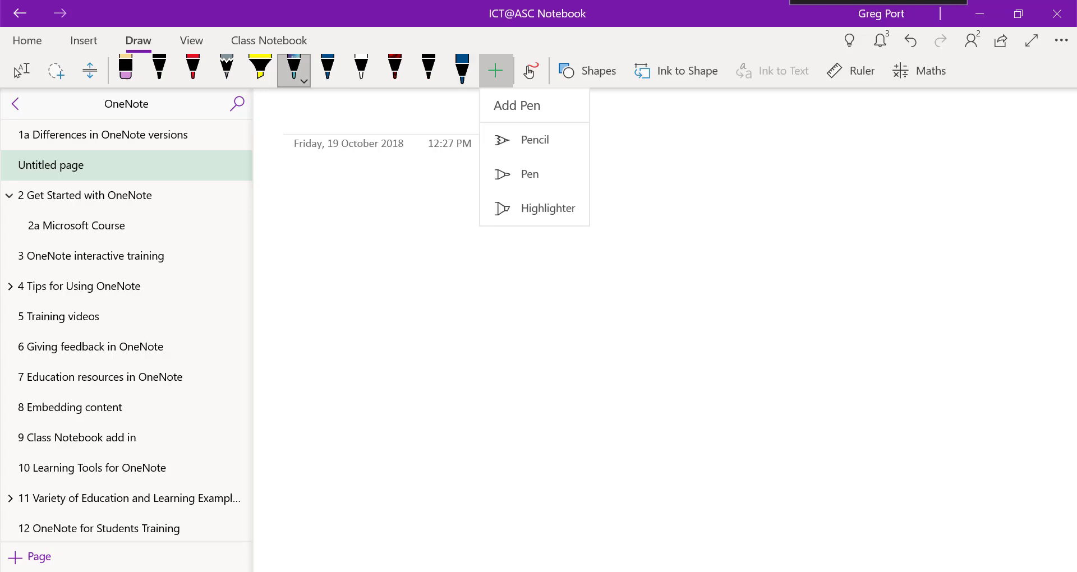
{"action": "left_click", "coordinate": [293, 71]}
{"action": "left_click_drag", "start_coordinate": [396, 227], "coordinate": [401, 336]}
{"action": "left_click_drag", "start_coordinate": [362, 278], "coordinate": [416, 283]}
{"action": "left_click", "coordinate": [395, 70]}
{"action": "mouse_move", "coordinate": [527, 316]}
{"action": "left_mouse_down"}
{"action": "mouse_move", "coordinate": [659, 271]}
{"action": "mouse_move", "coordinate": [529, 320]}
{"action": "left_mouse_up"}
{"action": "left_click_drag", "start_coordinate": [611, 202], "coordinate": [552, 315]}
{"action": "left_click_drag", "start_coordinate": [524, 252], "coordinate": [646, 263]}
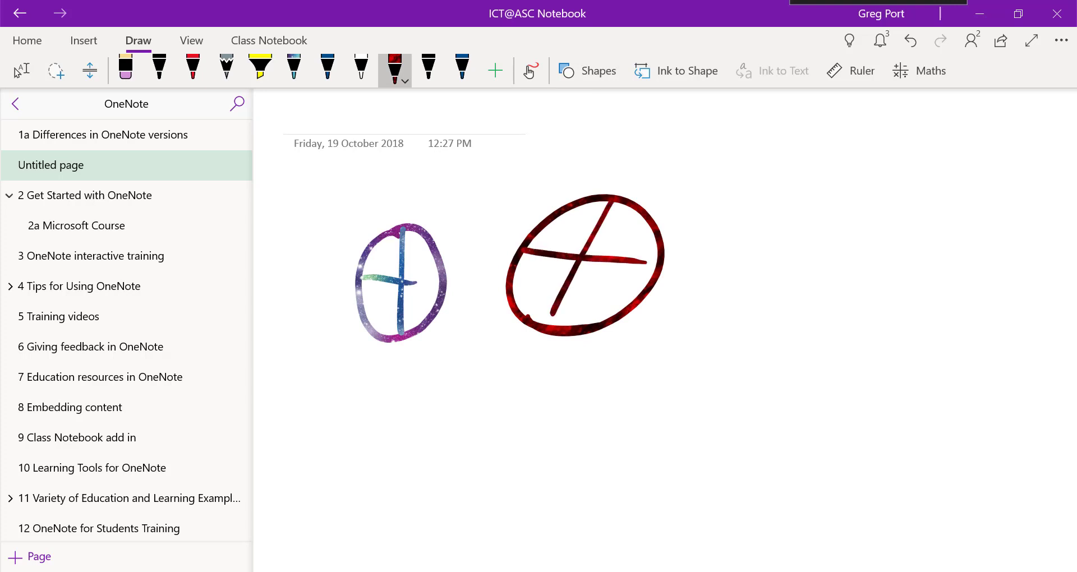
Add yellow highlighter scribbles and a yellow oval above the circles, showing the pen's colour and thickness options.
{"action": "left_click", "coordinate": [260, 70]}
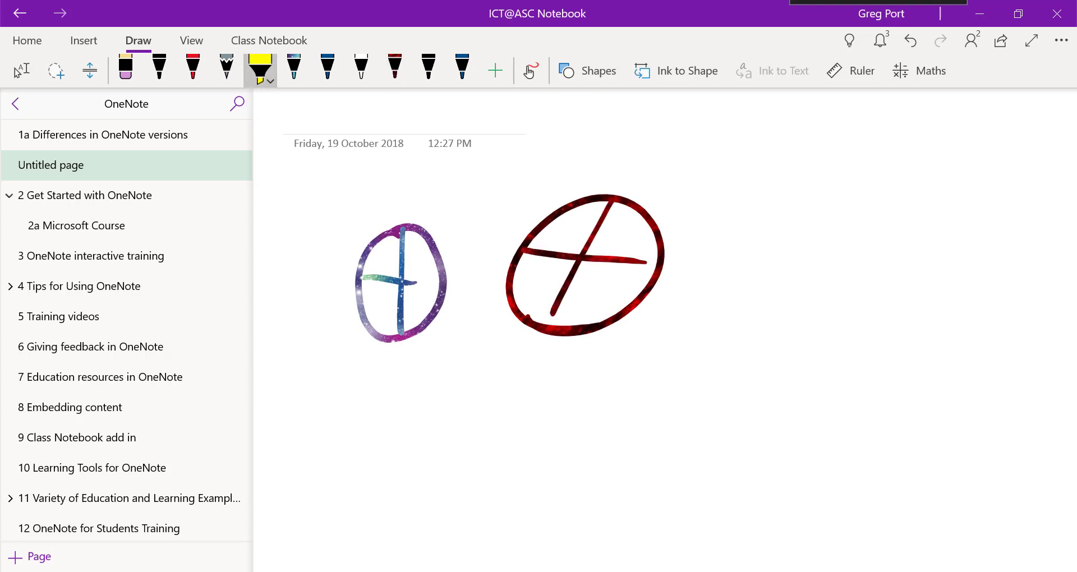
{"action": "mouse_move", "coordinate": [396, 207]}
{"action": "left_mouse_down"}
{"action": "mouse_move", "coordinate": [362, 337]}
{"action": "mouse_move", "coordinate": [403, 211]}
{"action": "left_mouse_up"}
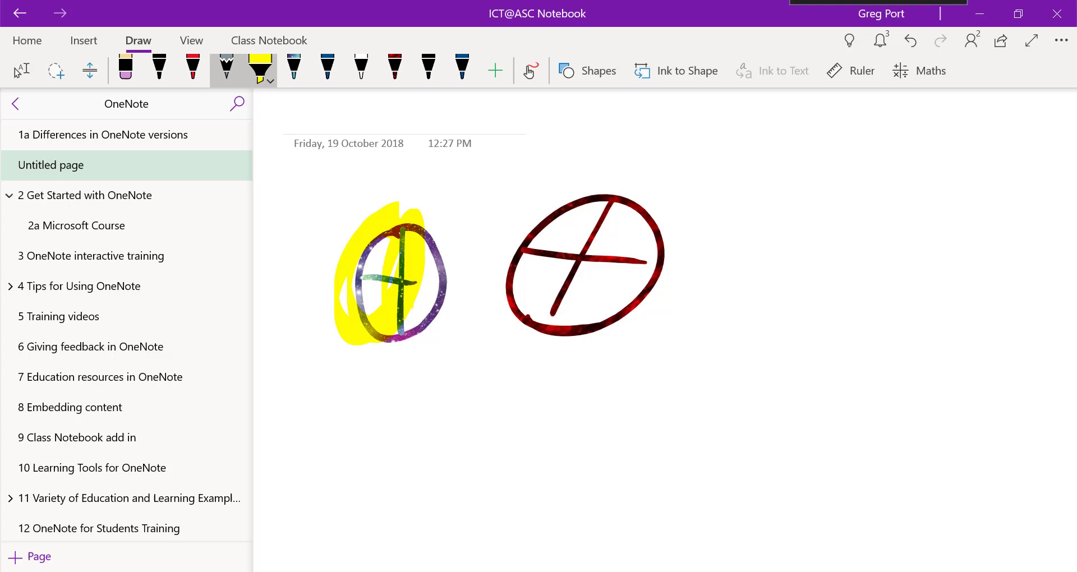
{"action": "left_click", "coordinate": [226, 70]}
{"action": "left_click_drag", "start_coordinate": [475, 172], "coordinate": [479, 244]}
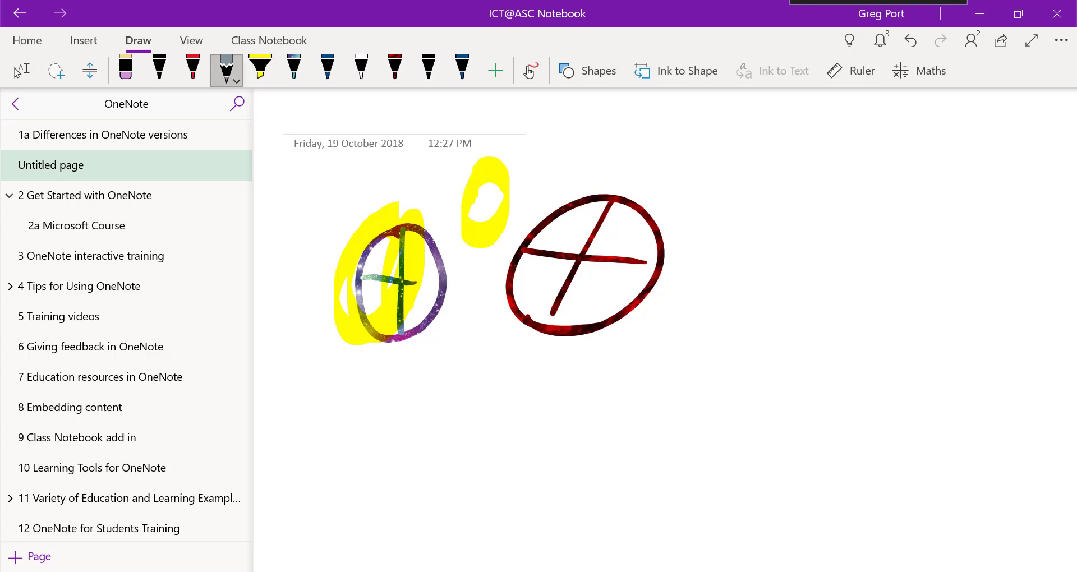
{"action": "left_click", "coordinate": [236, 80]}
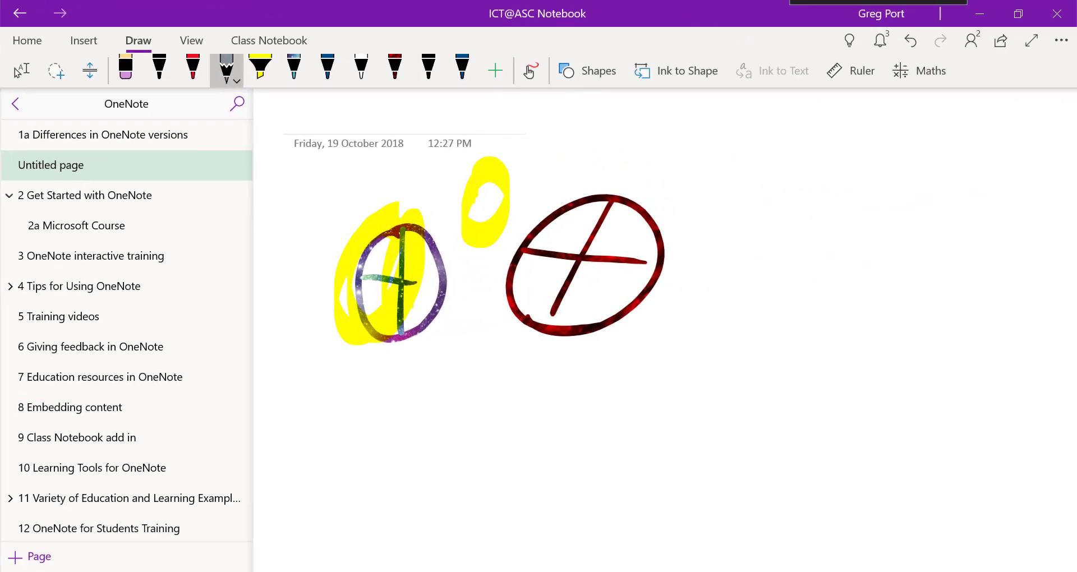
With the Maths pane open, handwrite 2x+1=5 in black ink and lasso-select it.
{"action": "left_click", "coordinate": [920, 70]}
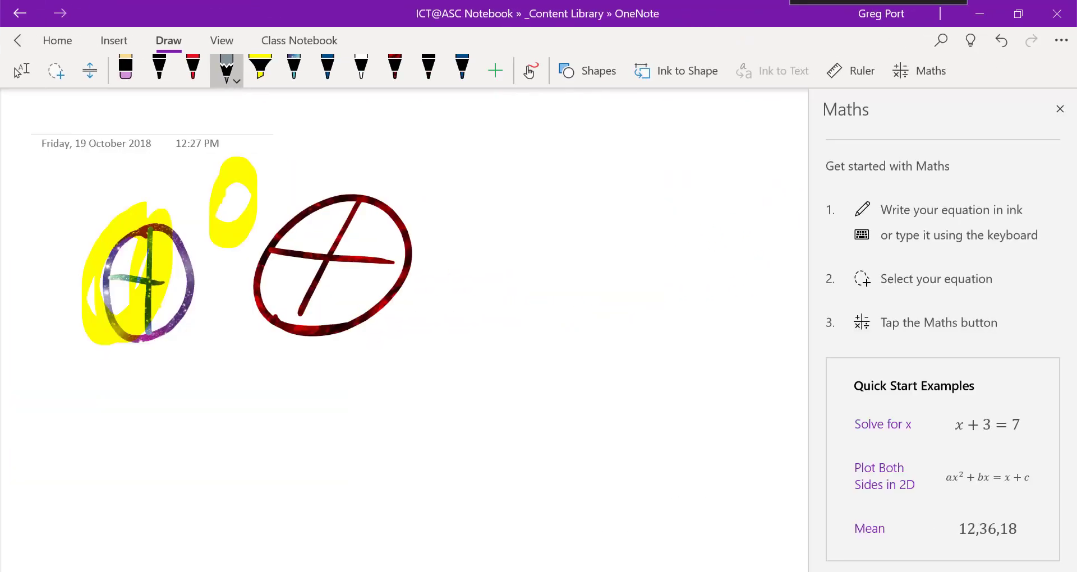
{"action": "left_click", "coordinate": [159, 70]}
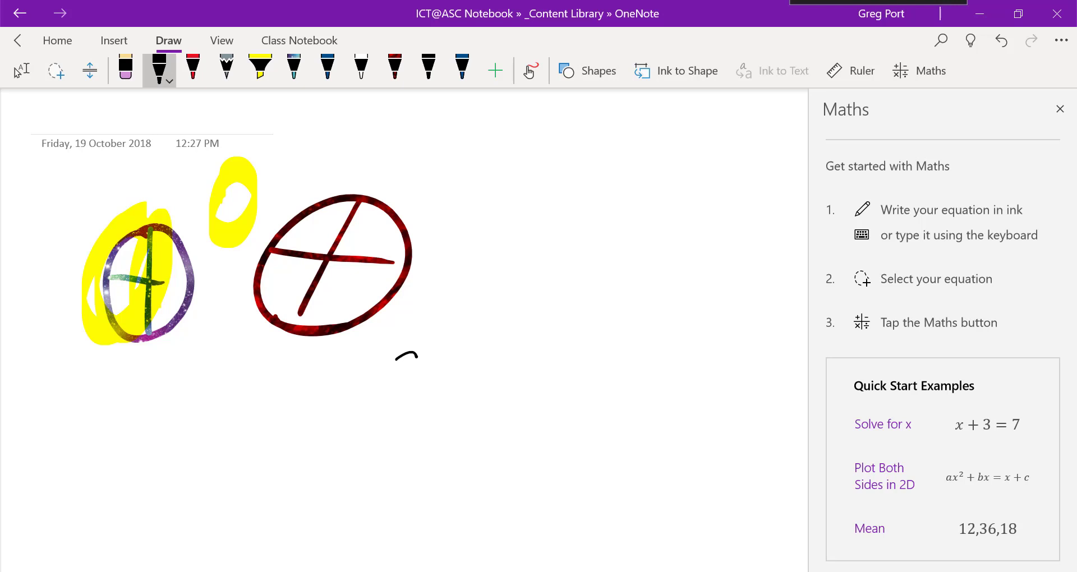
{"action": "mouse_move", "coordinate": [396, 358]}
{"action": "left_mouse_down"}
{"action": "mouse_move", "coordinate": [428, 392]}
{"action": "mouse_move", "coordinate": [464, 390]}
{"action": "mouse_move", "coordinate": [446, 392]}
{"action": "left_mouse_up"}
{"action": "mouse_move", "coordinate": [482, 361]}
{"action": "left_mouse_down"}
{"action": "mouse_move", "coordinate": [486, 387]}
{"action": "mouse_move", "coordinate": [493, 377]}
{"action": "mouse_move", "coordinate": [514, 384]}
{"action": "left_mouse_up"}
{"action": "left_click_drag", "start_coordinate": [547, 363], "coordinate": [594, 385]}
{"action": "left_click_drag", "start_coordinate": [598, 345], "coordinate": [624, 343]}
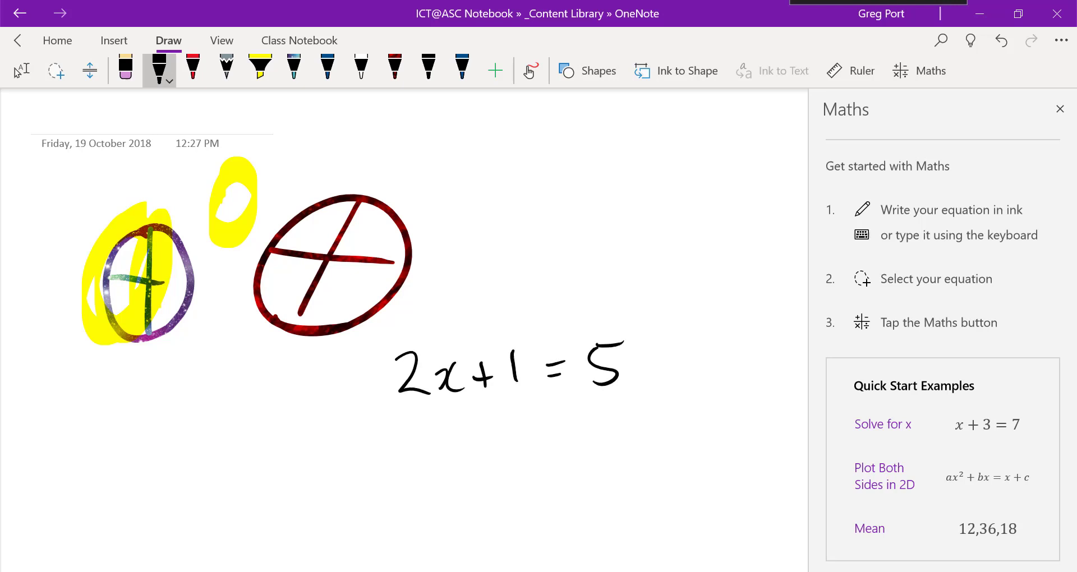
{"action": "left_click", "coordinate": [56, 70]}
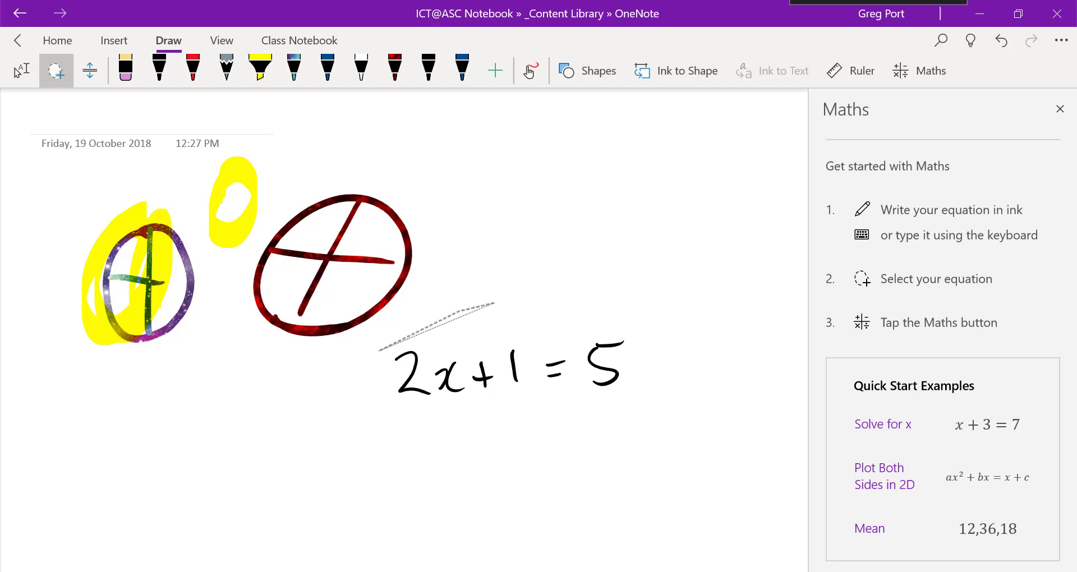
{"action": "left_click_drag", "start_coordinate": [494, 303], "coordinate": [625, 342]}
{"action": "left_click_drag", "start_coordinate": [705, 383], "coordinate": [705, 385]}
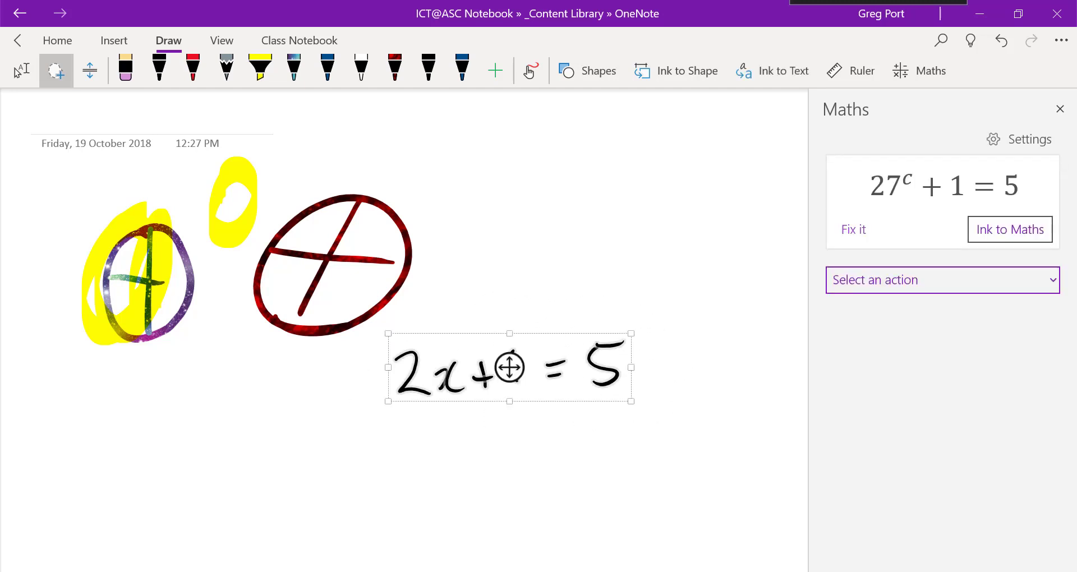
Correct the misread x with Fix it and convert the ink into a typed equation.
{"action": "left_click", "coordinate": [853, 229]}
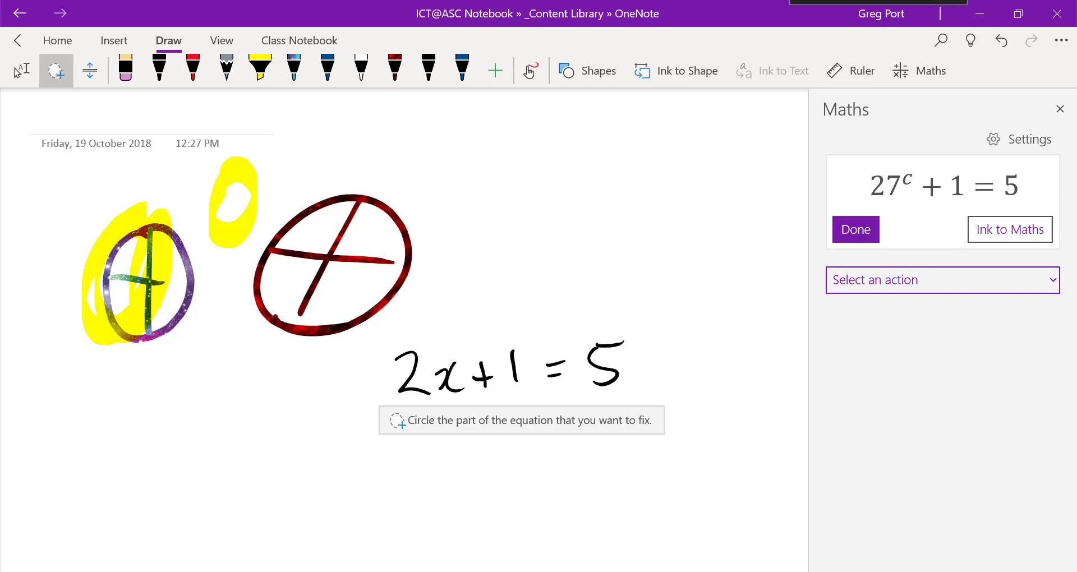
{"action": "left_click_drag", "start_coordinate": [436, 353], "coordinate": [437, 352]}
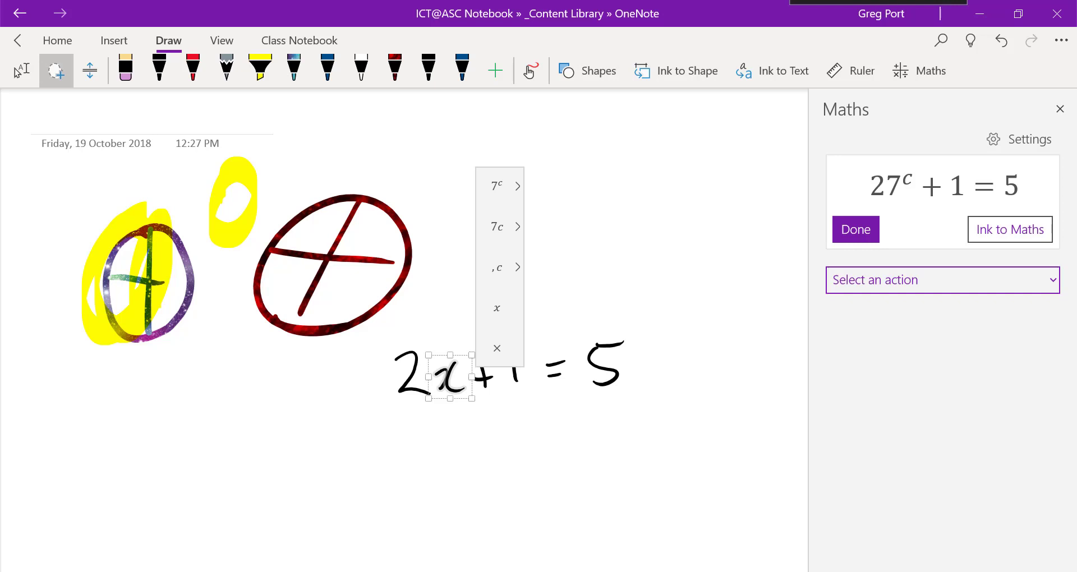
{"action": "left_click", "coordinate": [496, 308]}
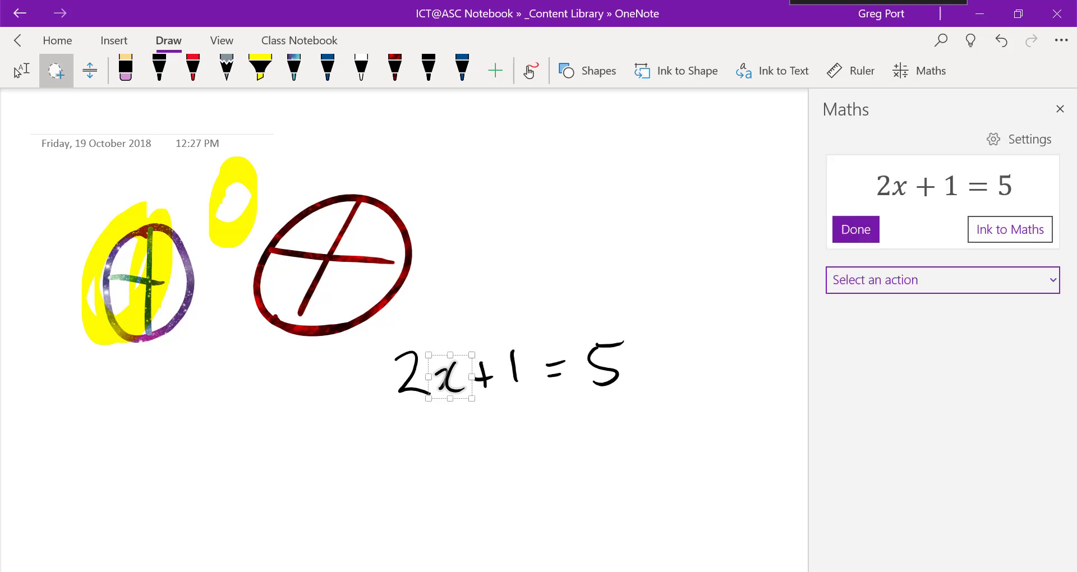
{"action": "left_click", "coordinate": [855, 229]}
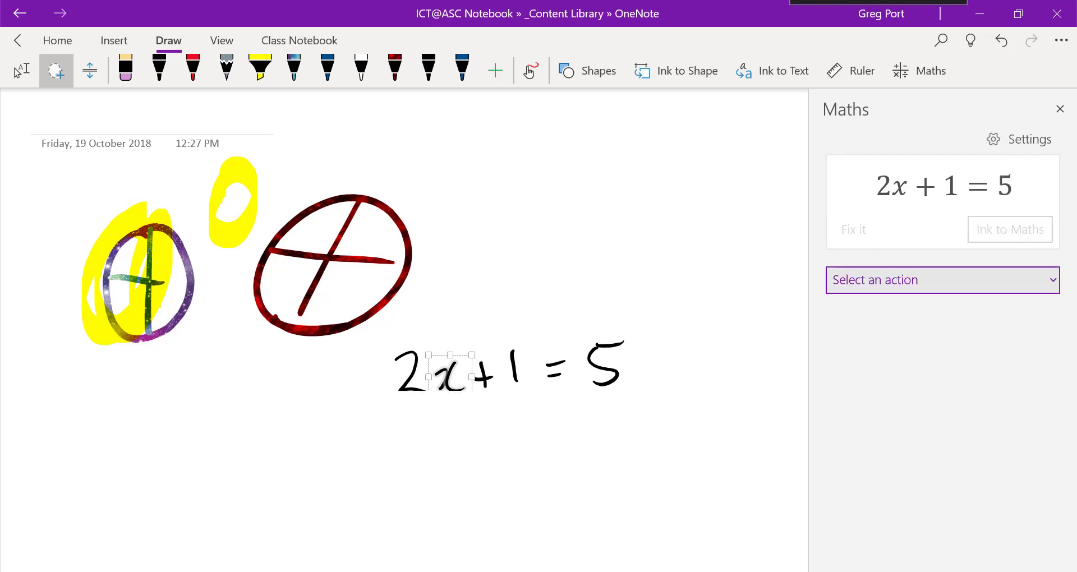
Choose Solve for x to get x = 2 and show the steps for solving the linear equation.
{"action": "left_click", "coordinate": [943, 279]}
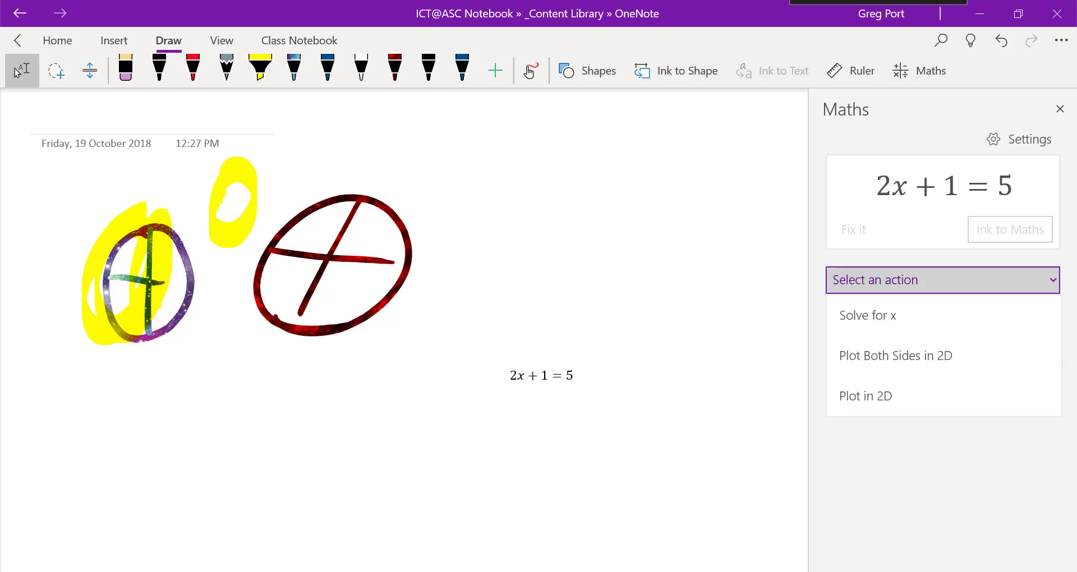
{"action": "key", "text": "Return"}
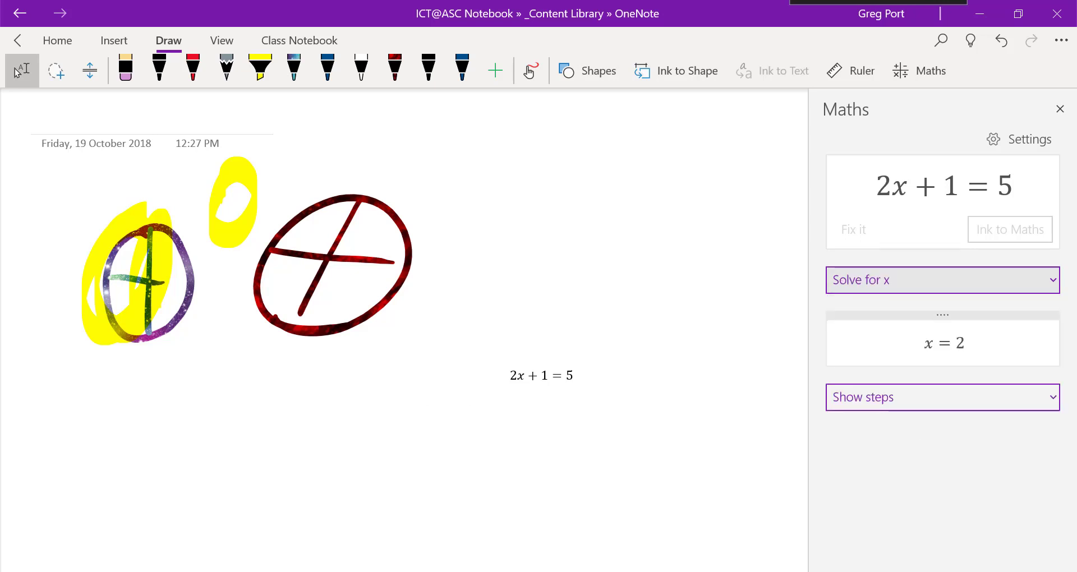
{"action": "key", "text": "Return"}
{"action": "key", "text": "Down"}
{"action": "key", "text": "Return"}
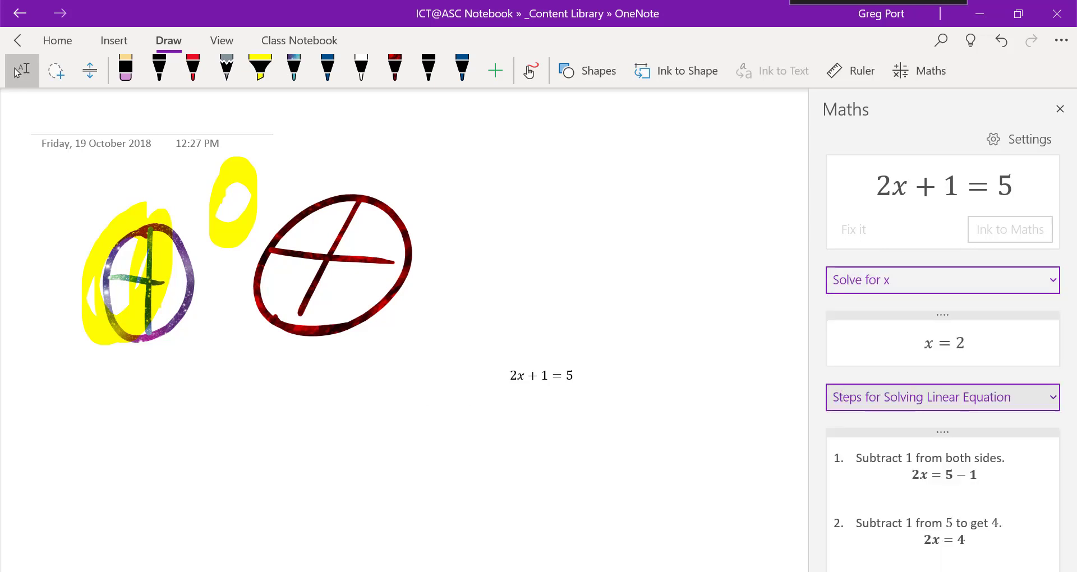
{"action": "scroll", "coordinate": [942, 379], "scroll_direction": "down", "scroll_amount": 5}
{"action": "scroll", "coordinate": [943, 379], "scroll_direction": "up", "scroll_amount": 5}
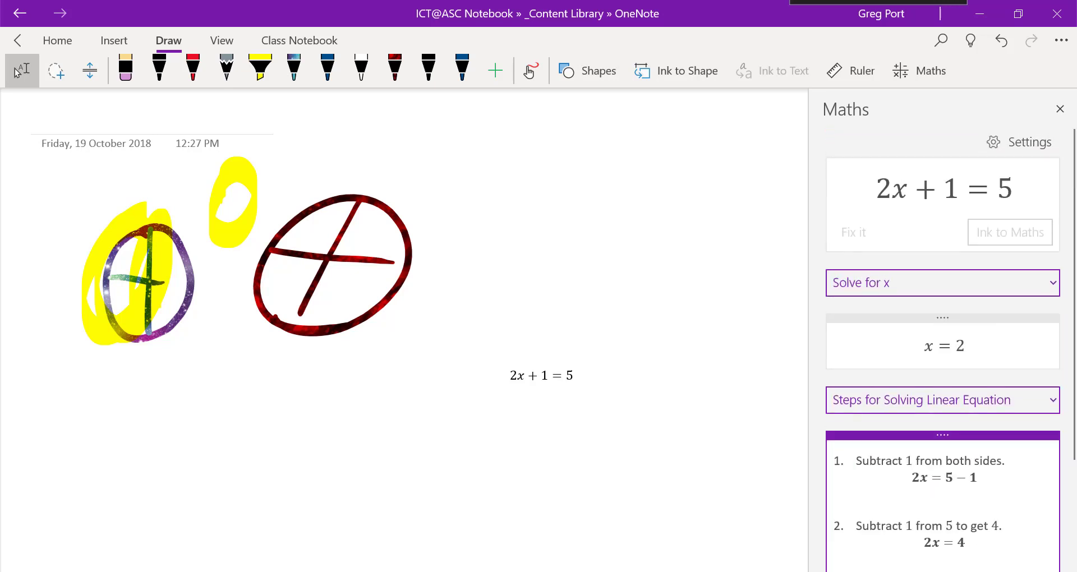
{"action": "scroll", "coordinate": [943, 379], "scroll_direction": "down", "scroll_amount": 4}
{"action": "scroll", "coordinate": [943, 336], "scroll_direction": "up", "scroll_amount": 5}
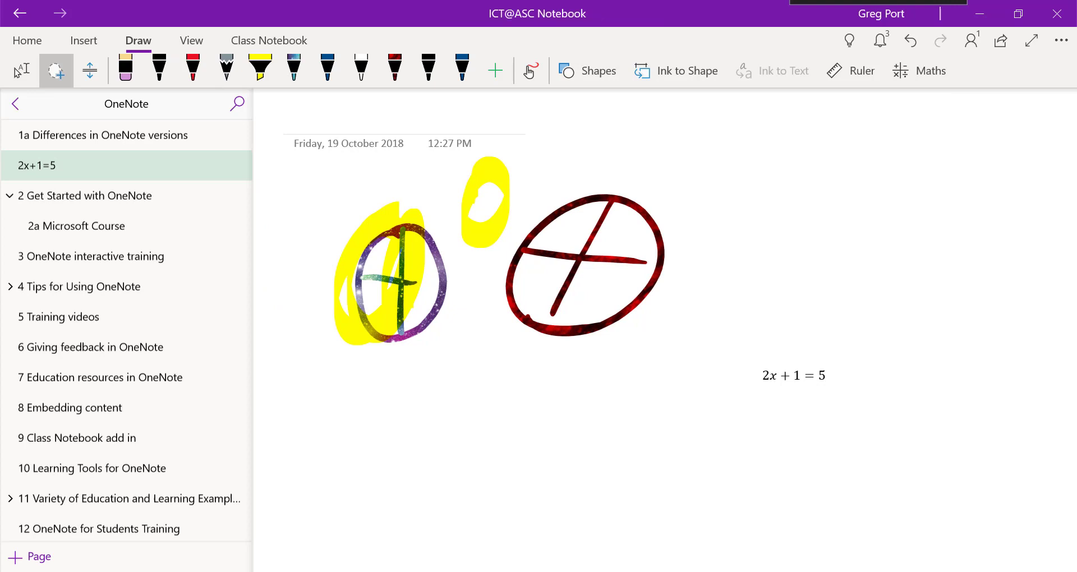
{"action": "left_click_drag", "start_coordinate": [822, 436], "coordinate": [821, 438]}
{"action": "left_click", "coordinate": [920, 70]}
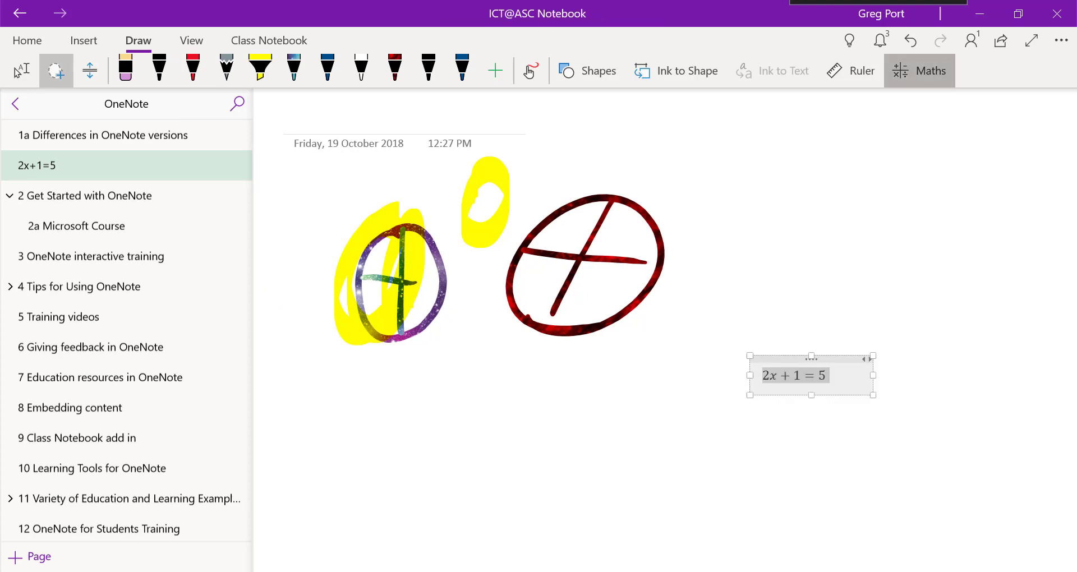
{"action": "left_click", "coordinate": [942, 253]}
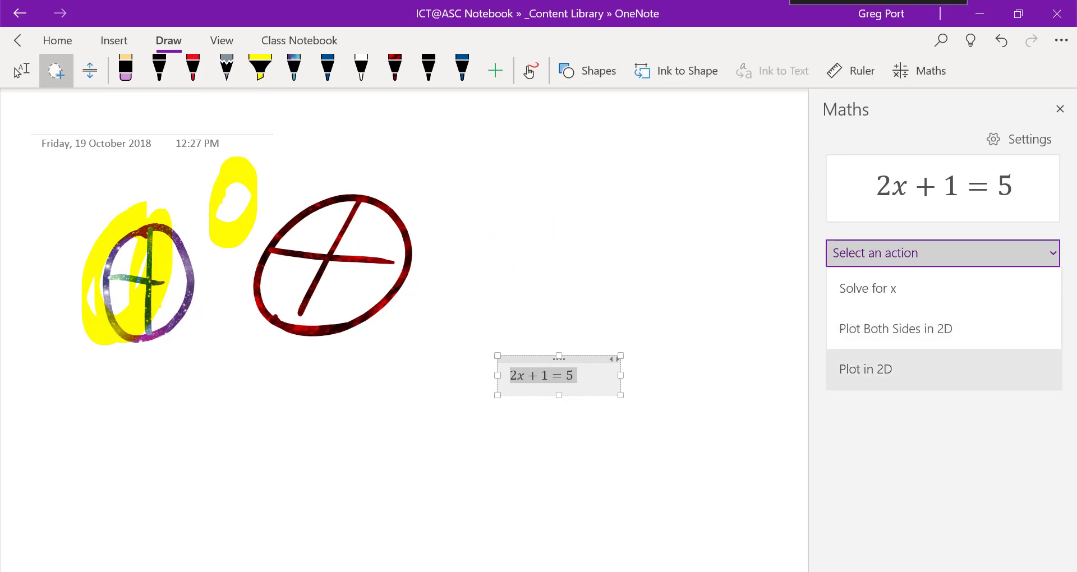
{"action": "left_click", "coordinate": [865, 368]}
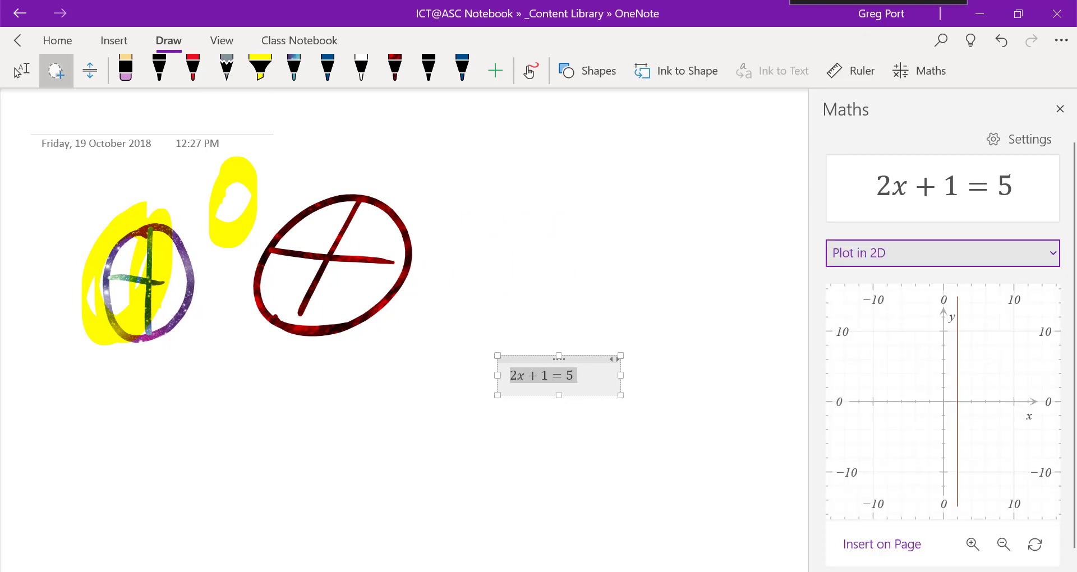
{"action": "left_click", "coordinate": [942, 252]}
{"action": "left_click", "coordinate": [895, 327]}
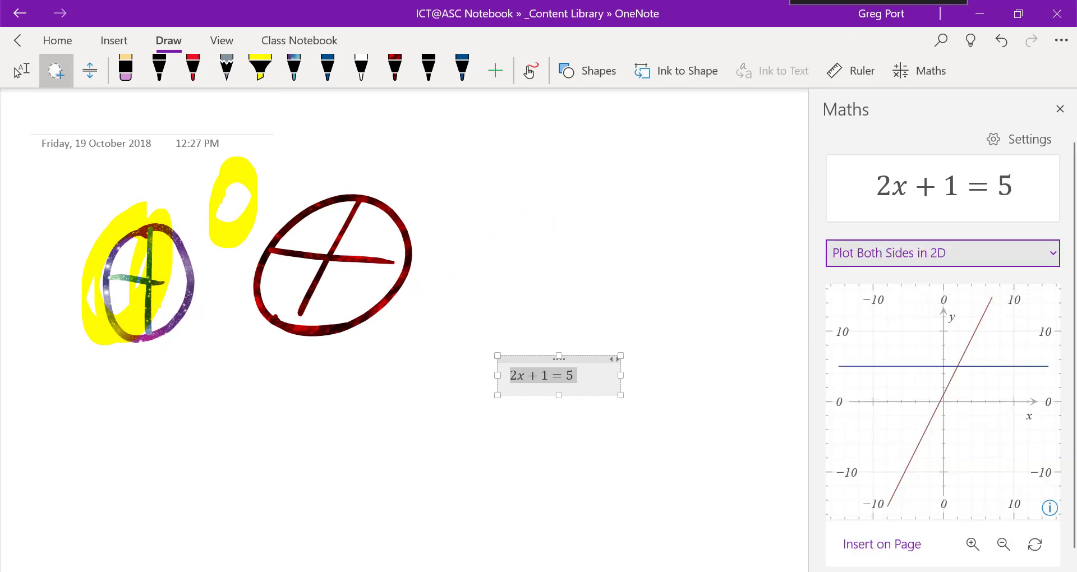
{"action": "left_click", "coordinate": [1060, 108]}
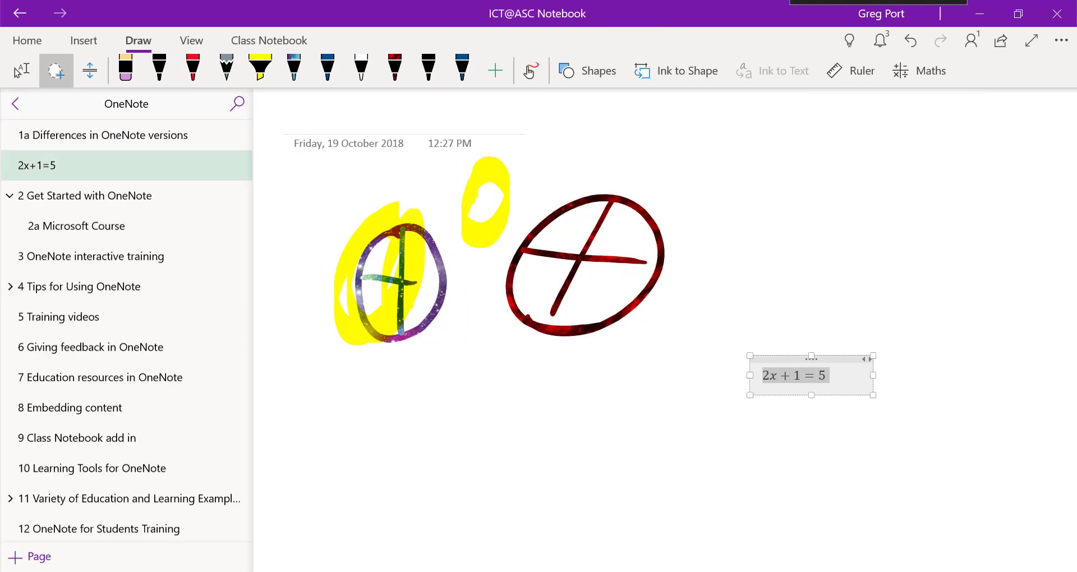
{"action": "key", "text": "Escape"}
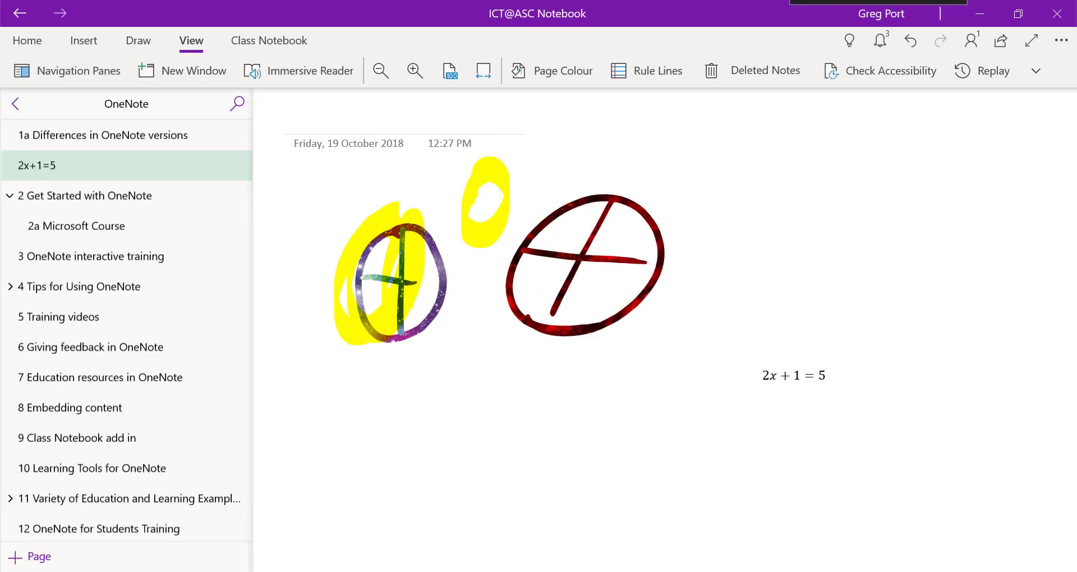
Try narrow and wider rule lines, then grid lines, and finally set the page background back to None.
{"action": "left_click", "coordinate": [646, 71]}
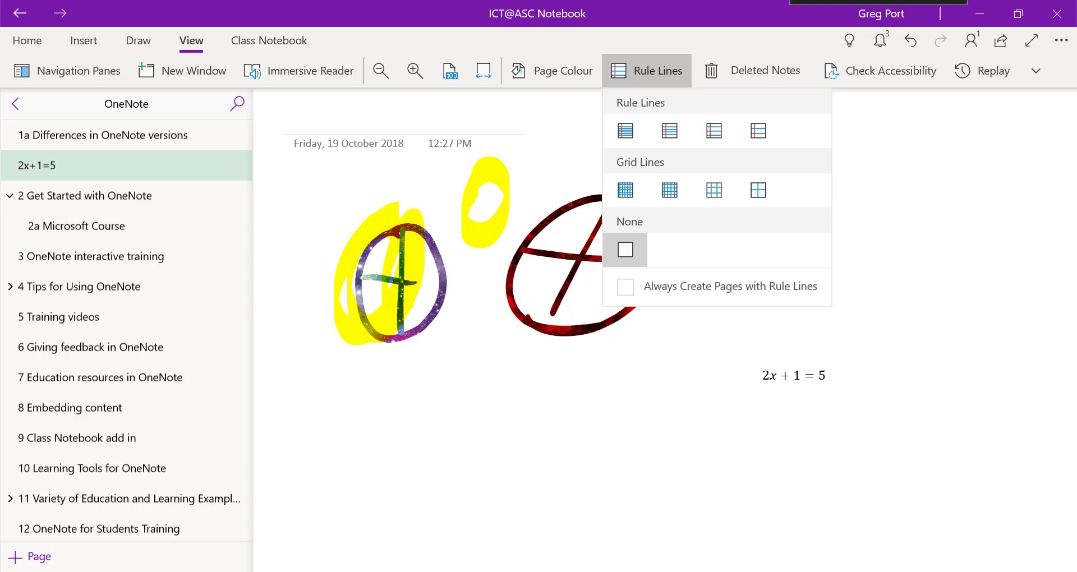
{"action": "left_click", "coordinate": [713, 131]}
{"action": "left_click", "coordinate": [646, 71]}
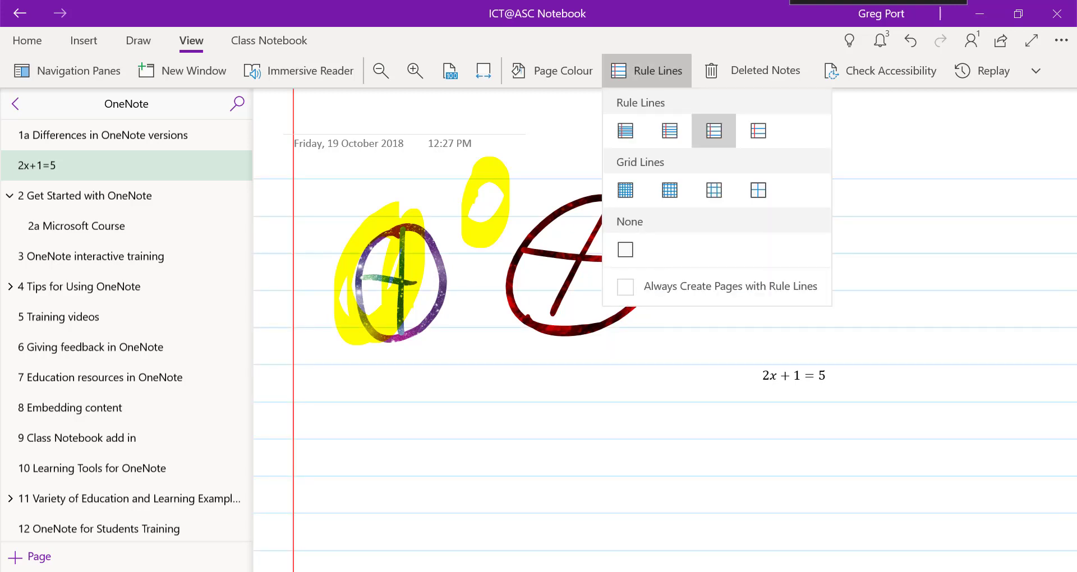
{"action": "left_click", "coordinate": [758, 130]}
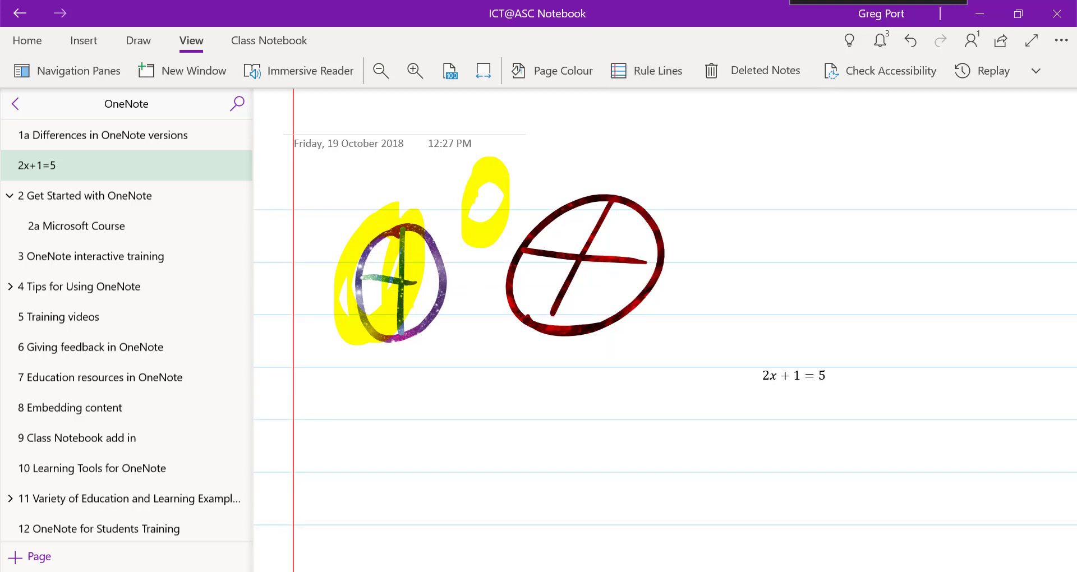
{"action": "left_click", "coordinate": [647, 70]}
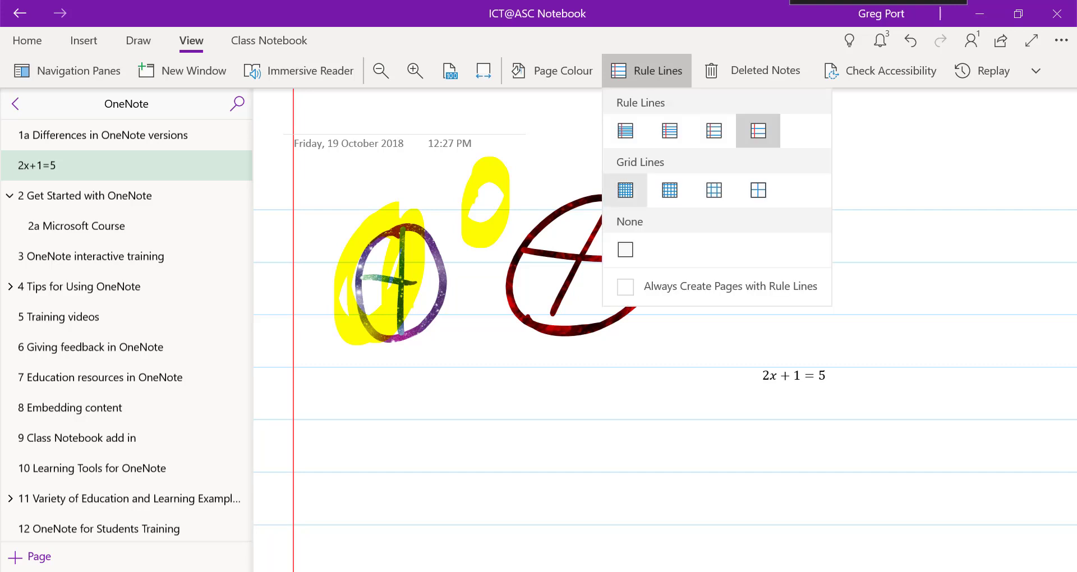
{"action": "left_click", "coordinate": [669, 190]}
{"action": "left_click", "coordinate": [646, 70]}
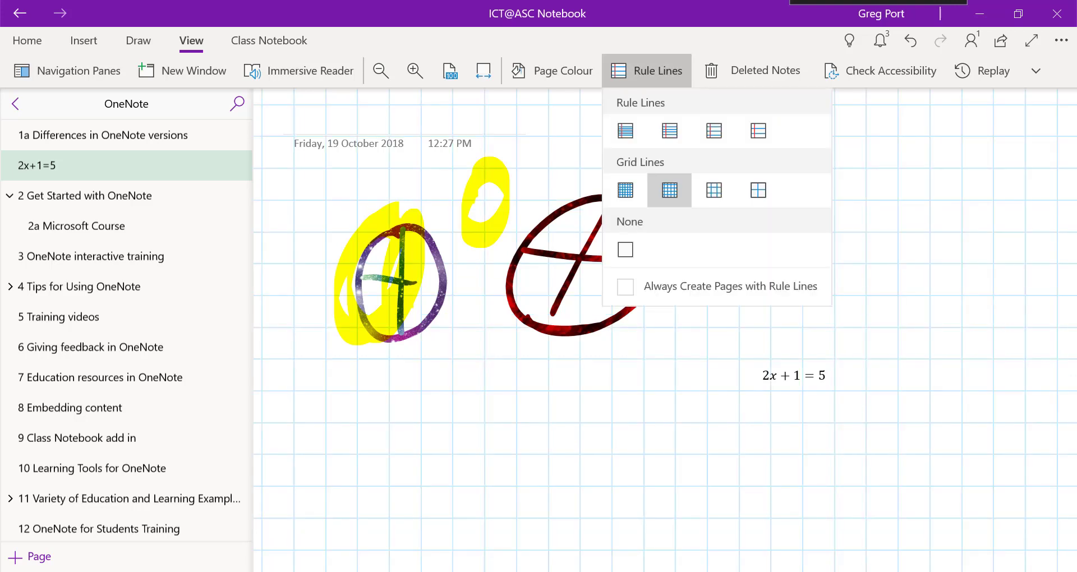
{"action": "left_click", "coordinate": [626, 250]}
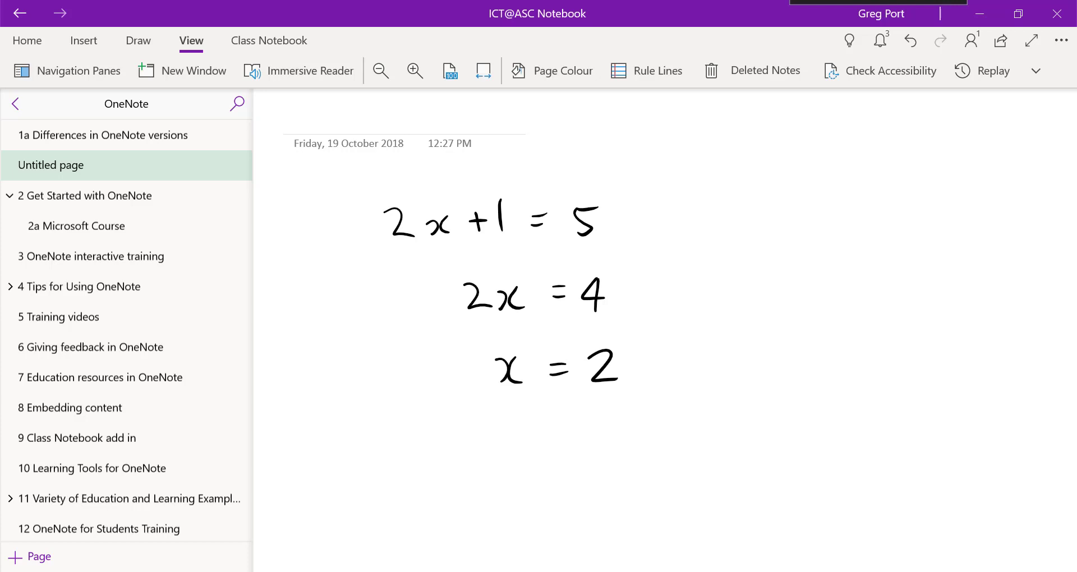
{"action": "left_click", "coordinate": [981, 70]}
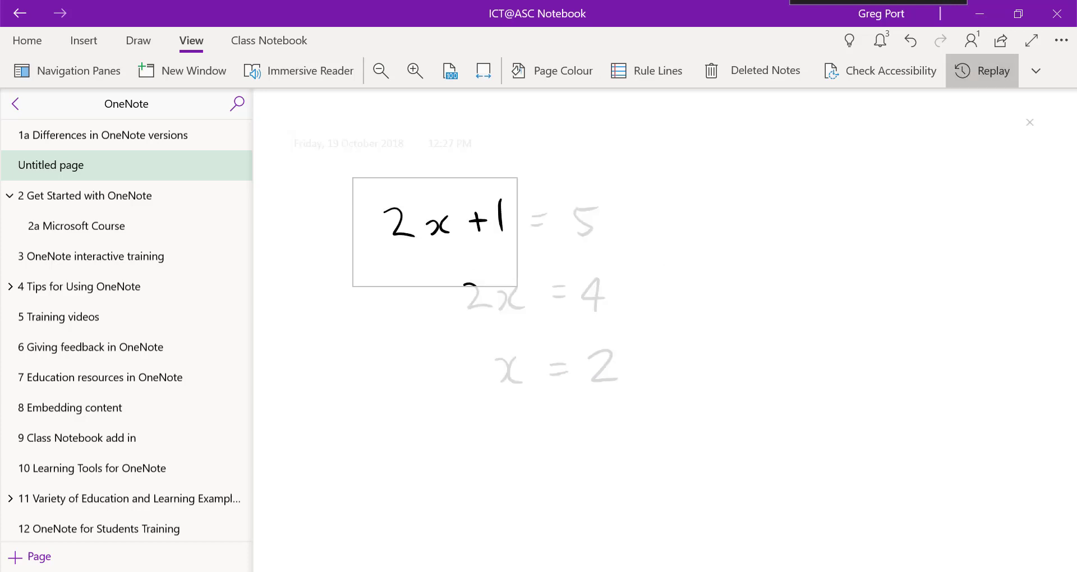
{"action": "left_click_drag", "start_coordinate": [353, 177], "coordinate": [687, 422]}
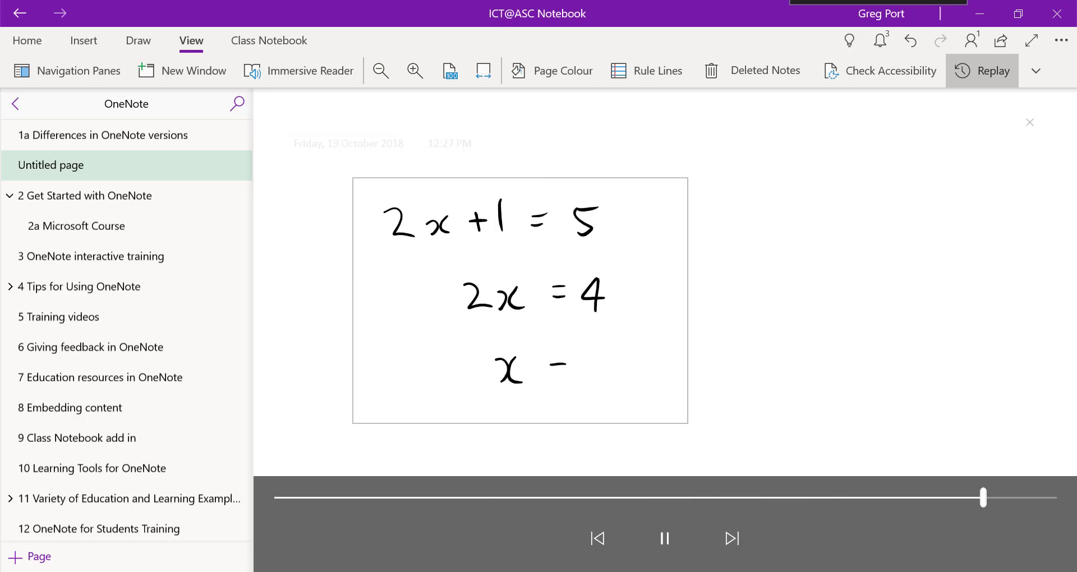
{"action": "left_click", "coordinate": [956, 497]}
{"action": "mouse_move", "coordinate": [955, 498]}
{"action": "left_mouse_down"}
{"action": "mouse_move", "coordinate": [680, 498]}
{"action": "mouse_move", "coordinate": [875, 498]}
{"action": "left_mouse_up"}
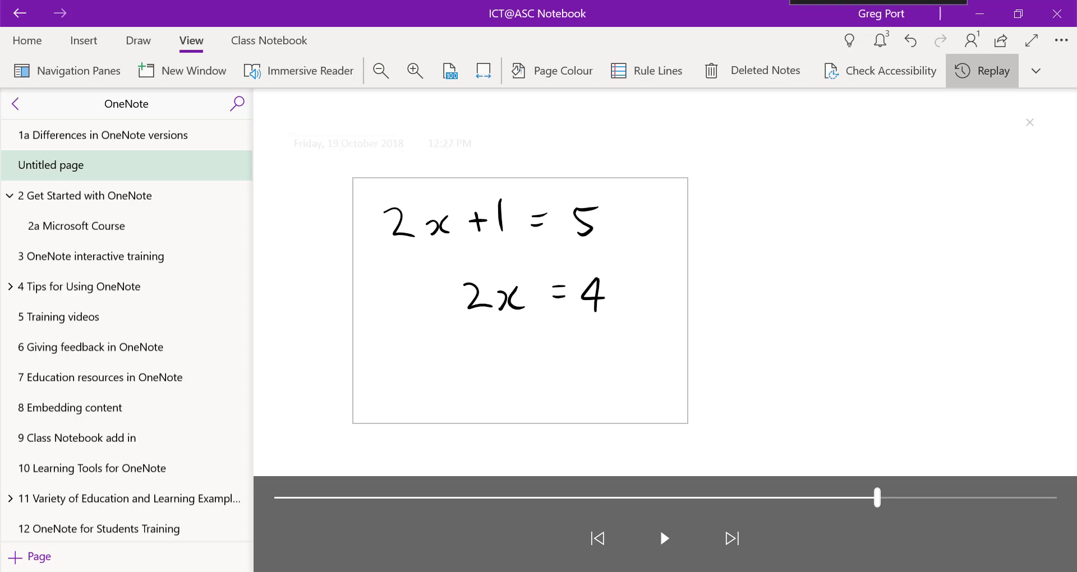
{"action": "mouse_move", "coordinate": [876, 498]}
{"action": "left_mouse_down"}
{"action": "mouse_move", "coordinate": [581, 498]}
{"action": "mouse_move", "coordinate": [875, 497]}
{"action": "left_mouse_up"}
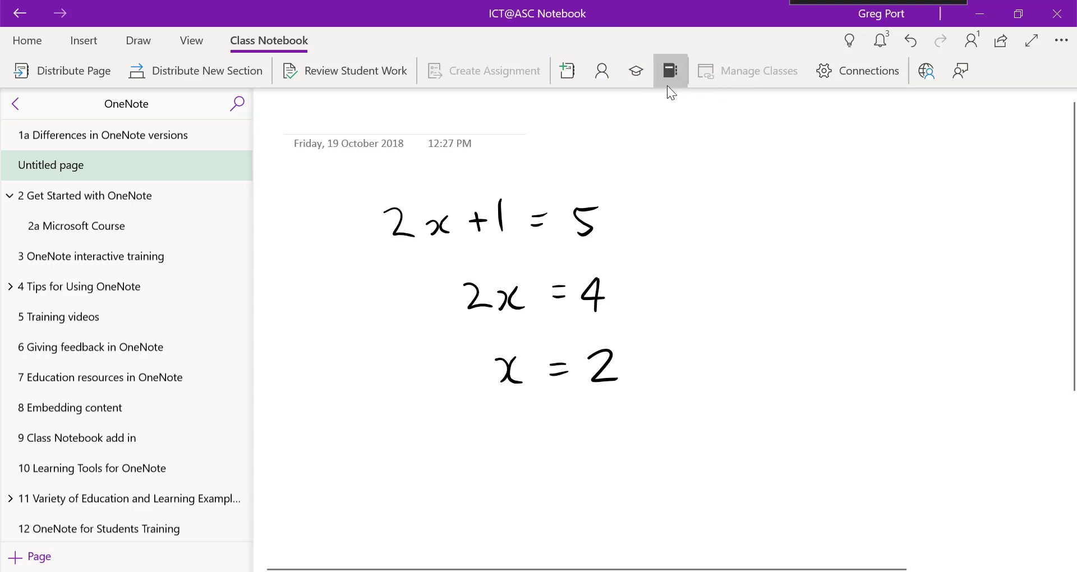
Start Review Student Work in the Windows 10 app, then show the Class Notebook tab in OneNote 2016.
{"action": "left_click", "coordinate": [330, 75]}
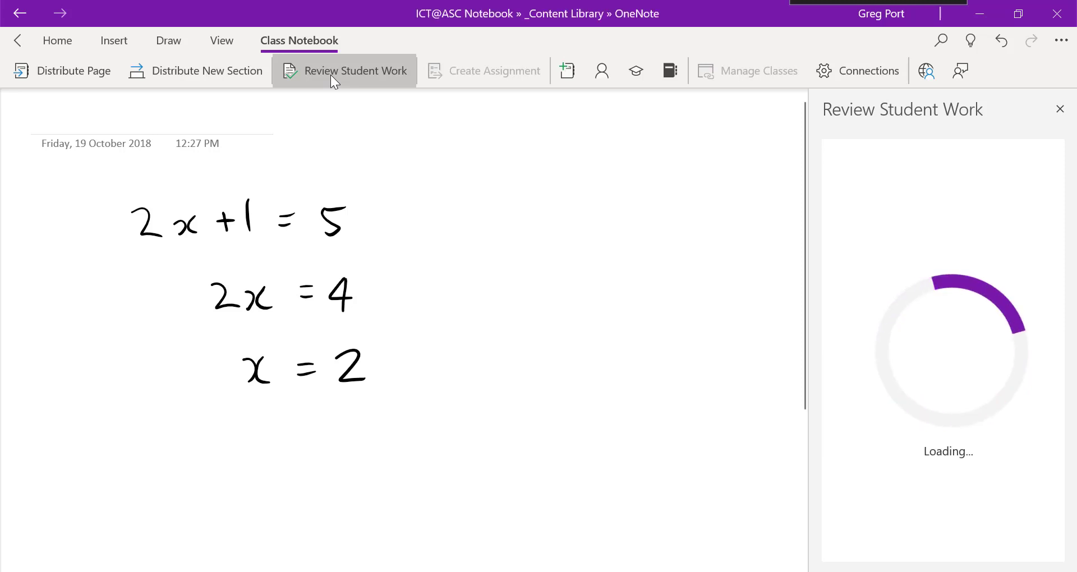
{"action": "key", "text": "alt+Tab"}
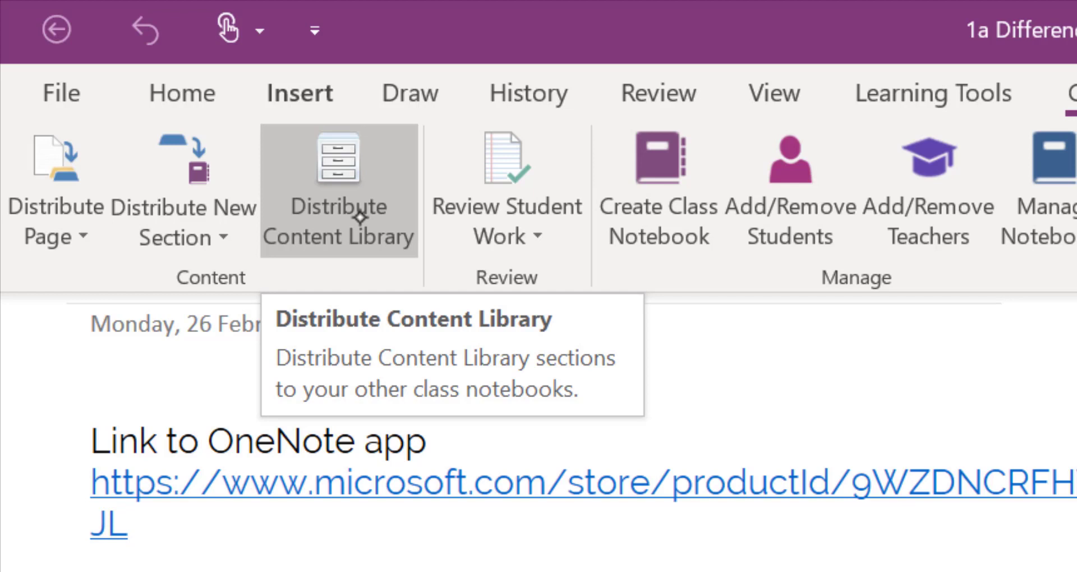
Start Distribute Content Library, then reveal the Learning Tools ribbon with Immersive Reader and Dictate.
{"action": "left_click", "coordinate": [366, 221]}
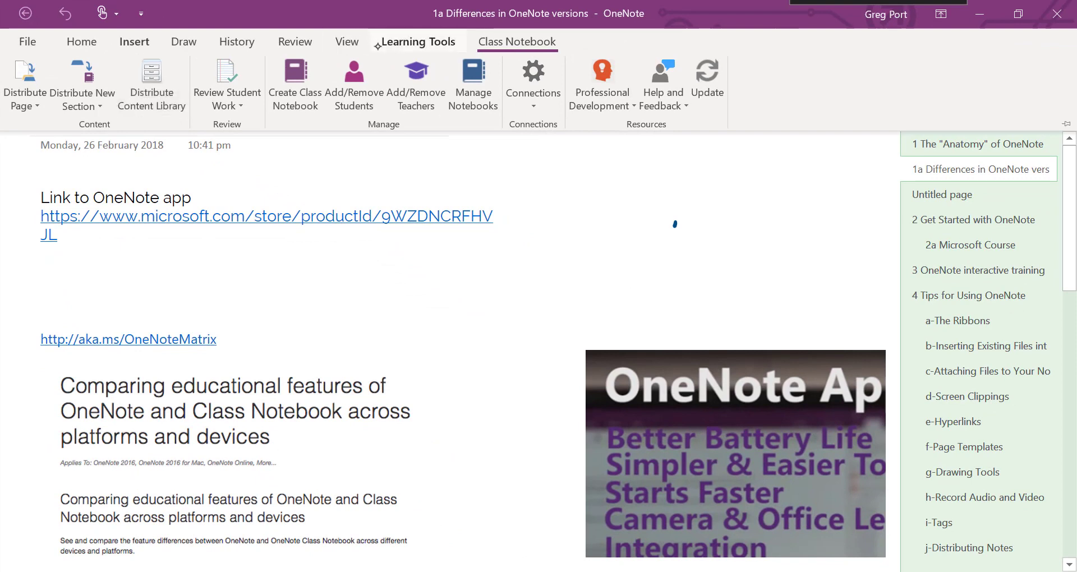
{"action": "left_click", "coordinate": [424, 46]}
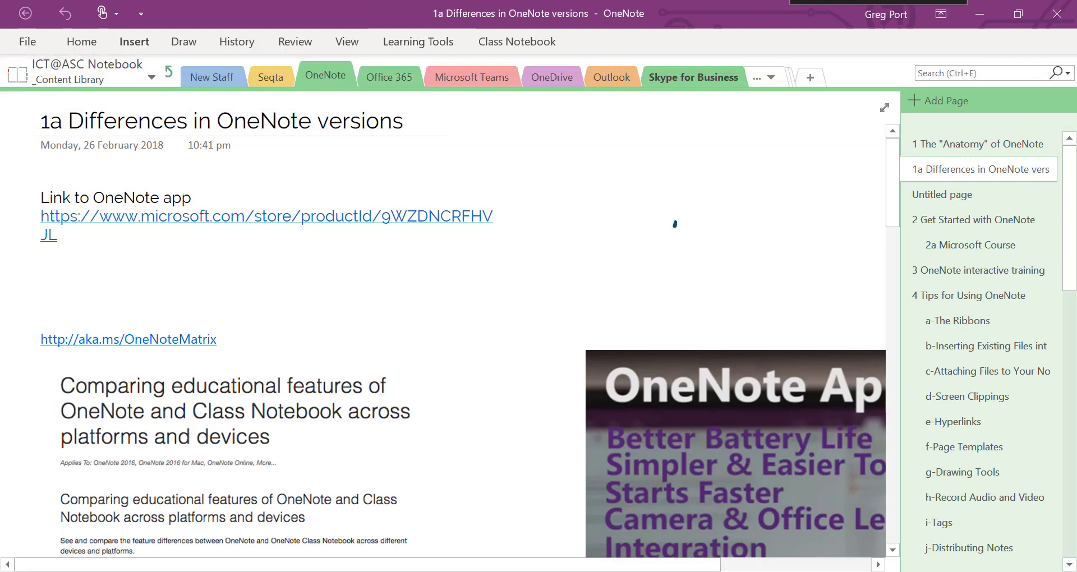
{"action": "left_click", "coordinate": [418, 41]}
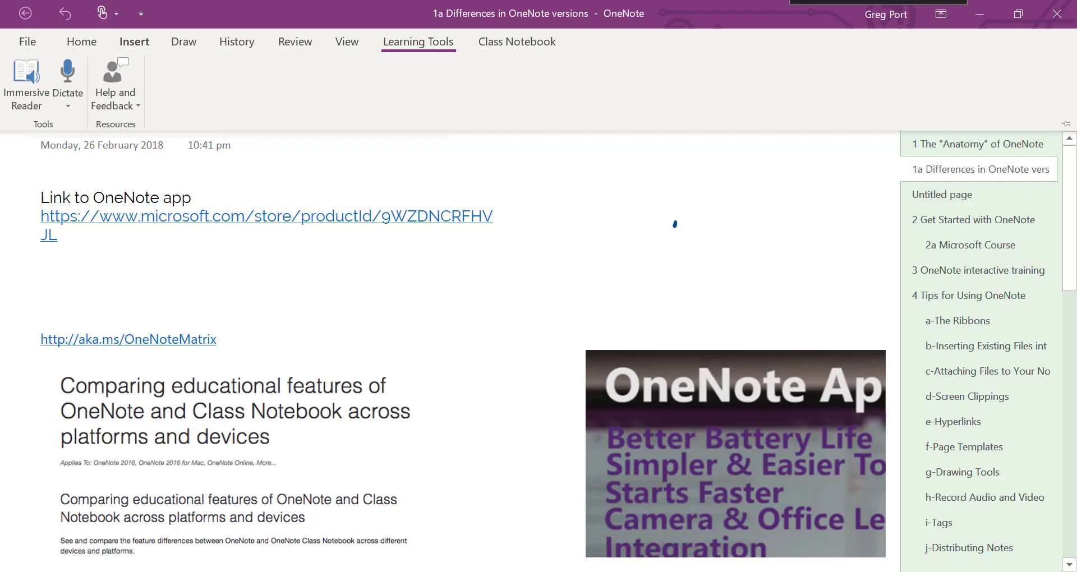
Alternate between the two OneNote windows, ending back in the OneNote for Windows 10 app.
{"action": "key", "text": "alt+Tab"}
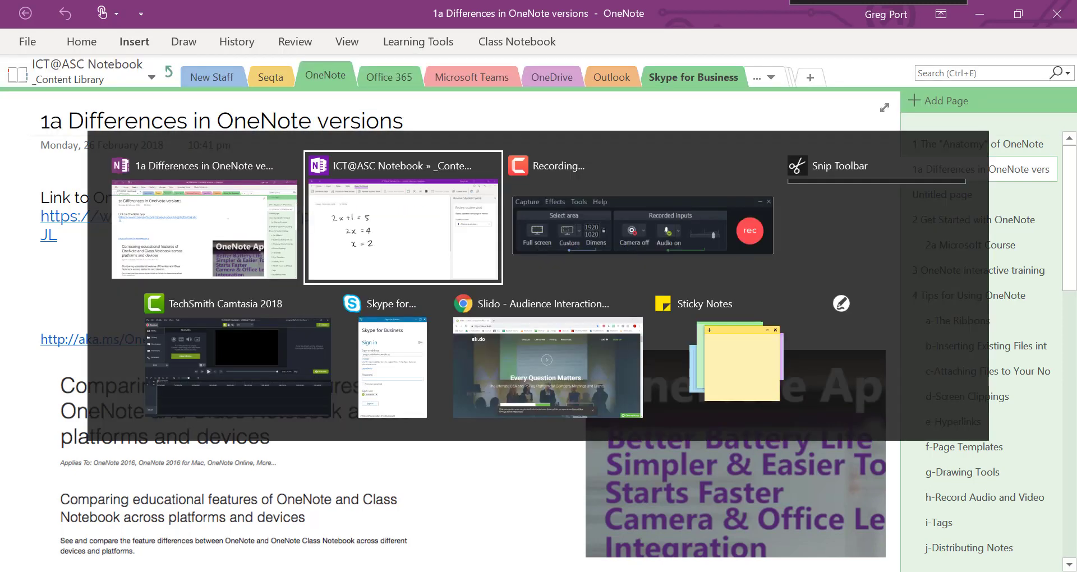
{"action": "key", "text": "alt+Tab"}
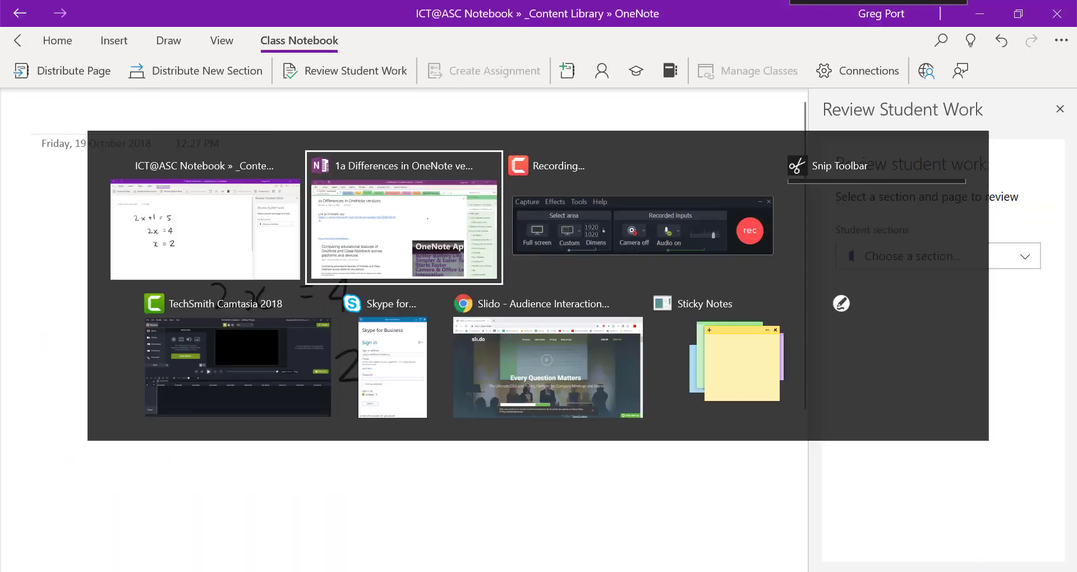
{"action": "scroll", "coordinate": [545, 143], "scroll_direction": "up", "scroll_amount": 3, "text": "ctrl"}
{"action": "scroll", "coordinate": [545, 143], "scroll_direction": "down", "scroll_amount": 3}
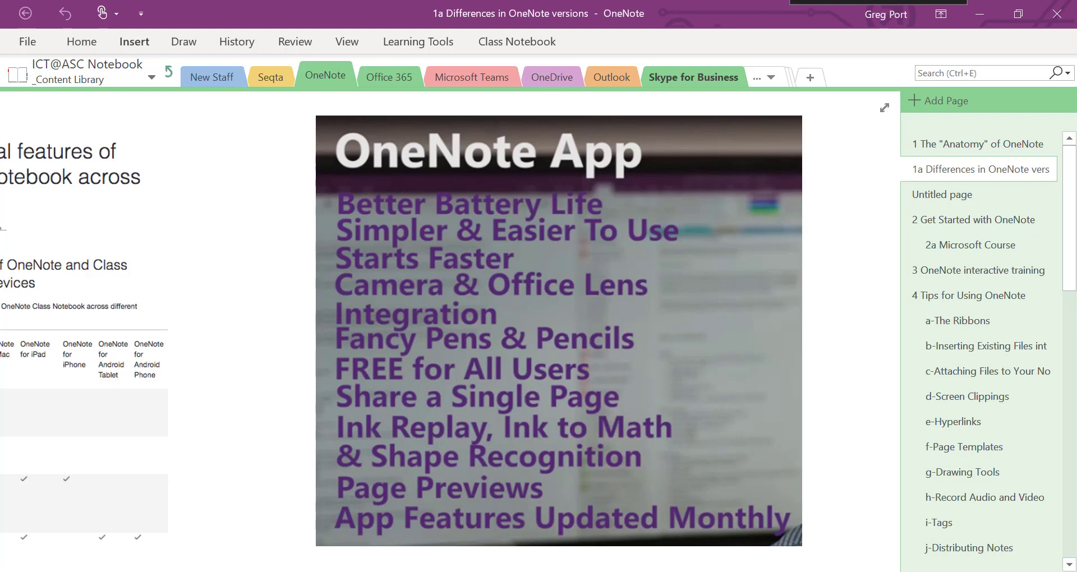
{"action": "left_click_drag", "start_coordinate": [448, 244], "coordinate": [484, 246]}
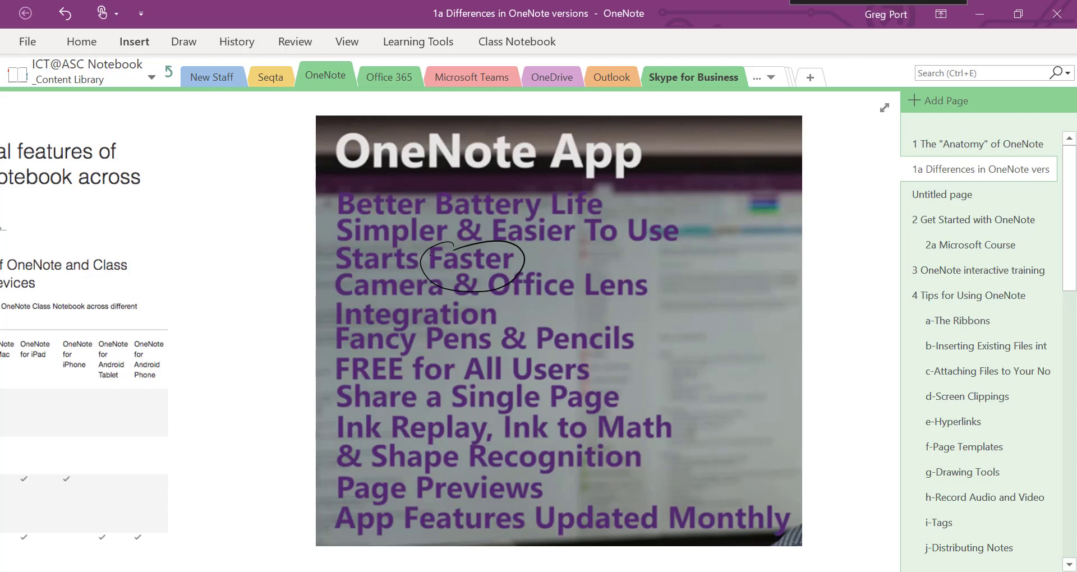
{"action": "key", "text": "alt+Tab"}
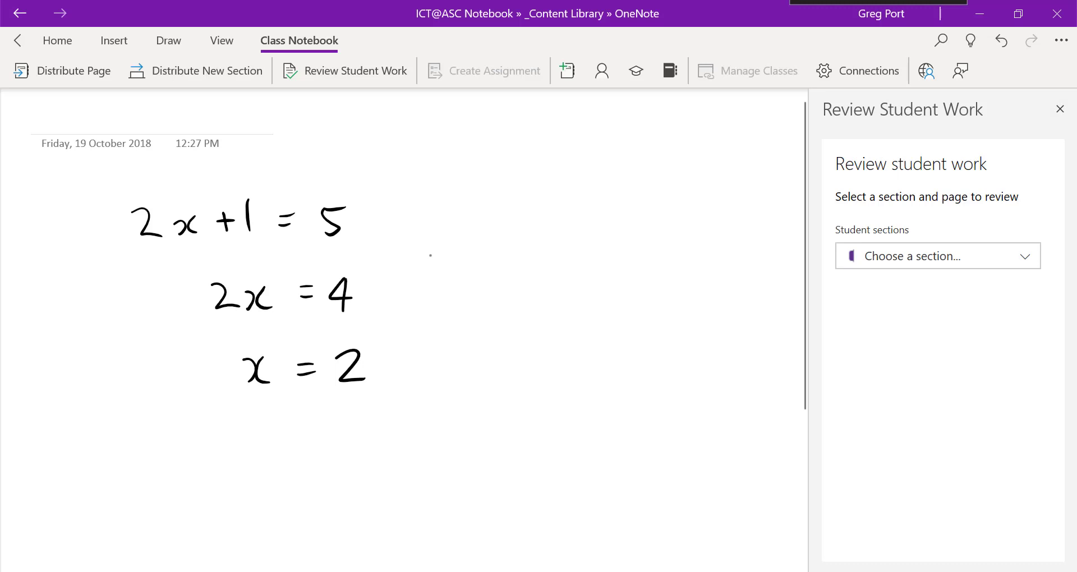